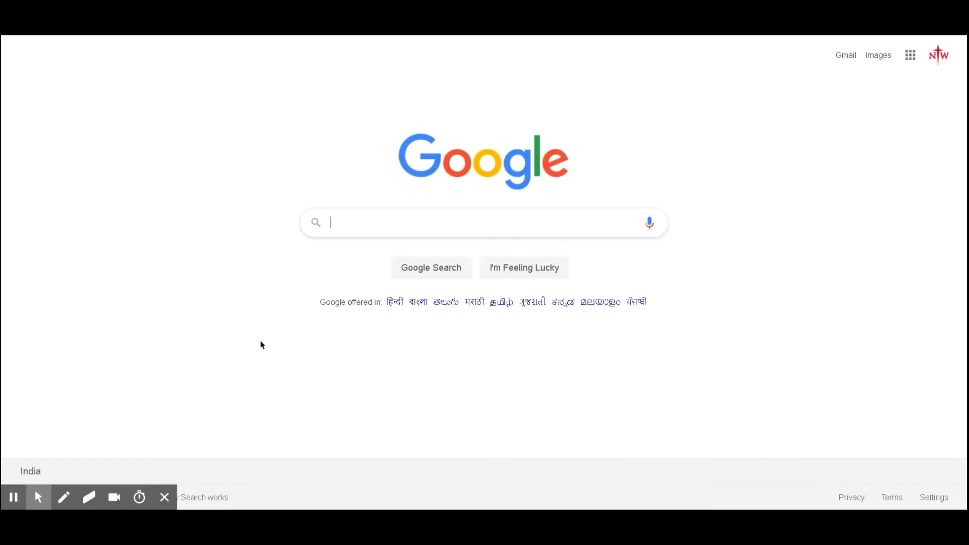
Step: Search Google for microsoft azure
text(micro)
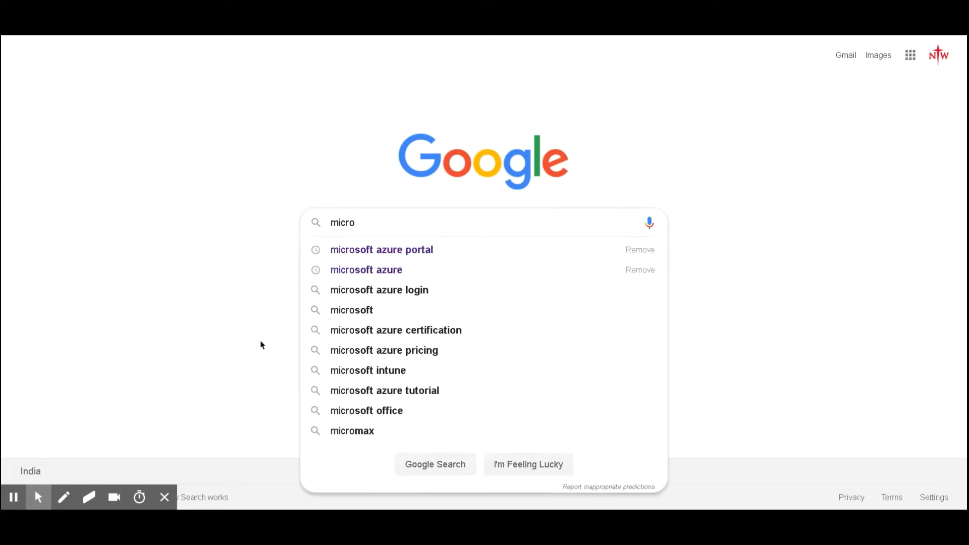
text(s)
key(Down)
key(Down)
key(Return)
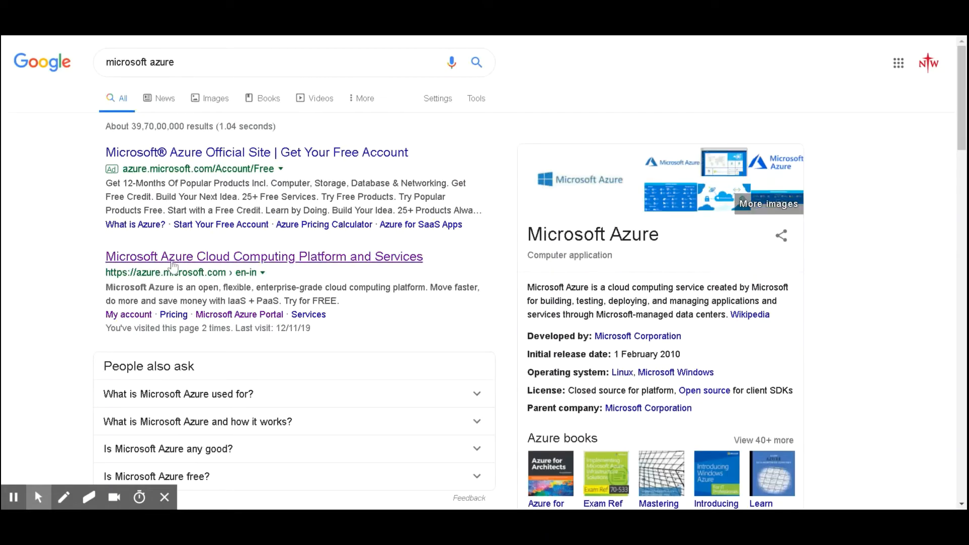
Step: Open the Microsoft Azure official site and sign out of the current account
click(172, 266)
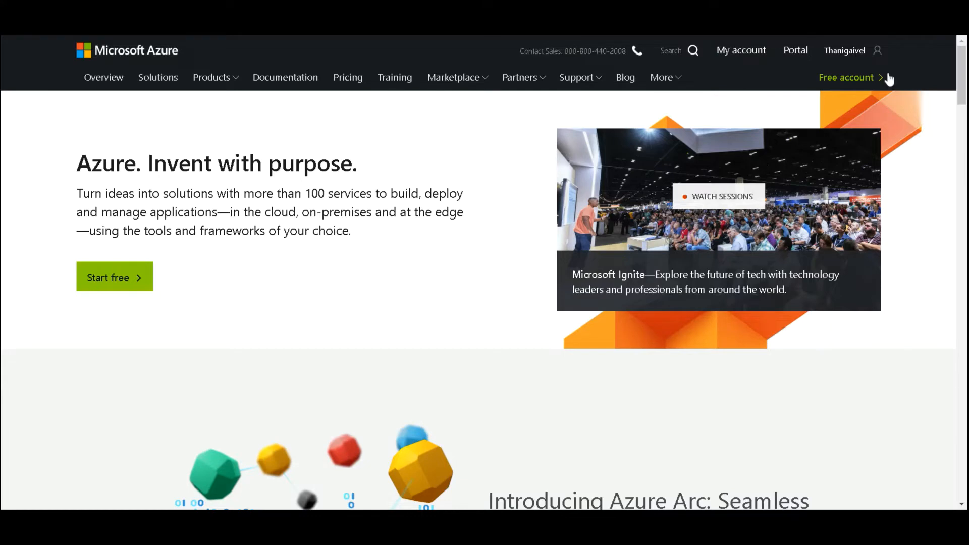
click(878, 59)
click(796, 123)
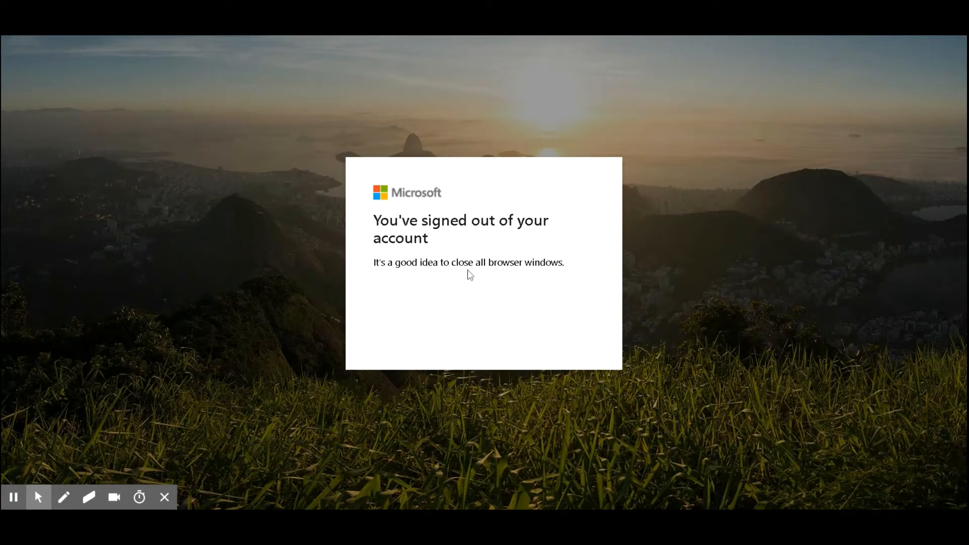
Step: Search again for microsoft azure and reopen the Azure Cloud Computing Platform site
drag(444, 242, 341, 220)
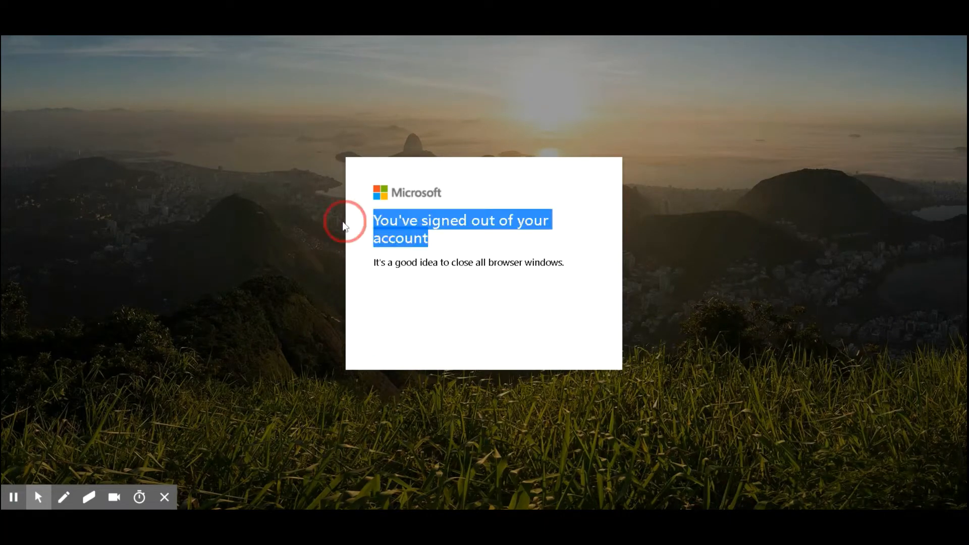
click(253, 36)
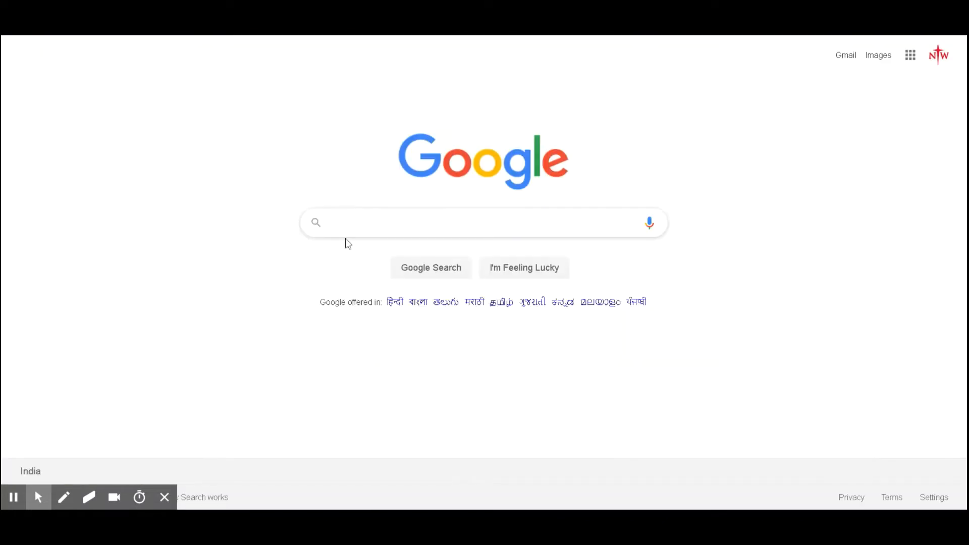
text(micr)
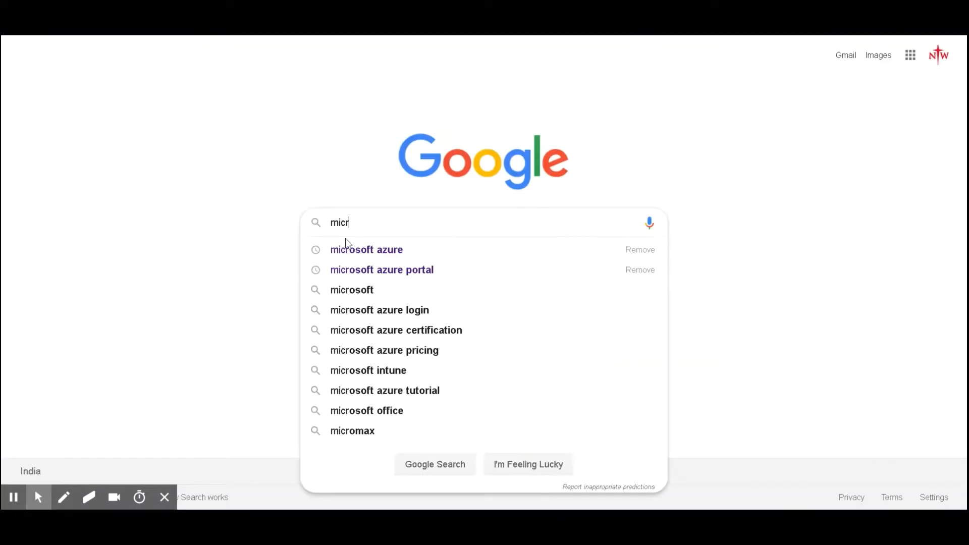
click(347, 245)
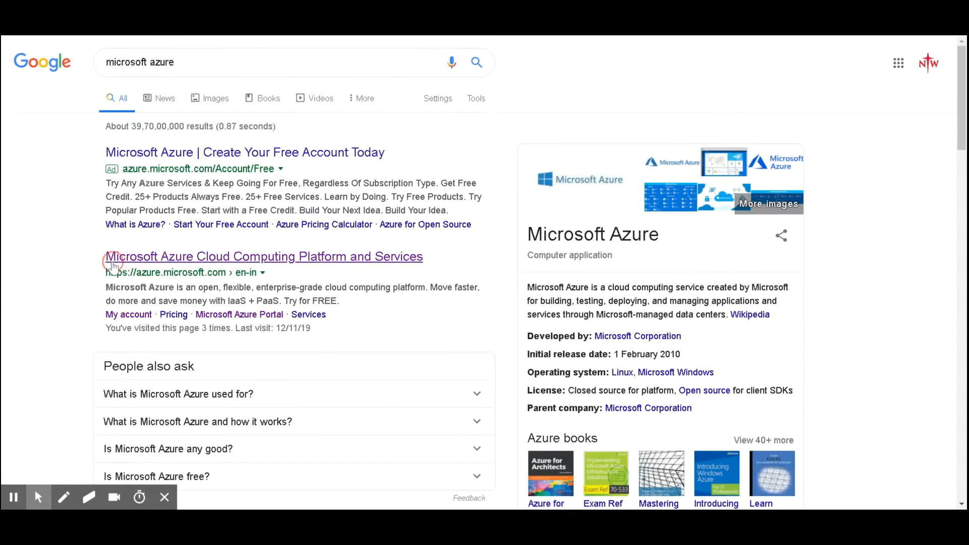
click(113, 264)
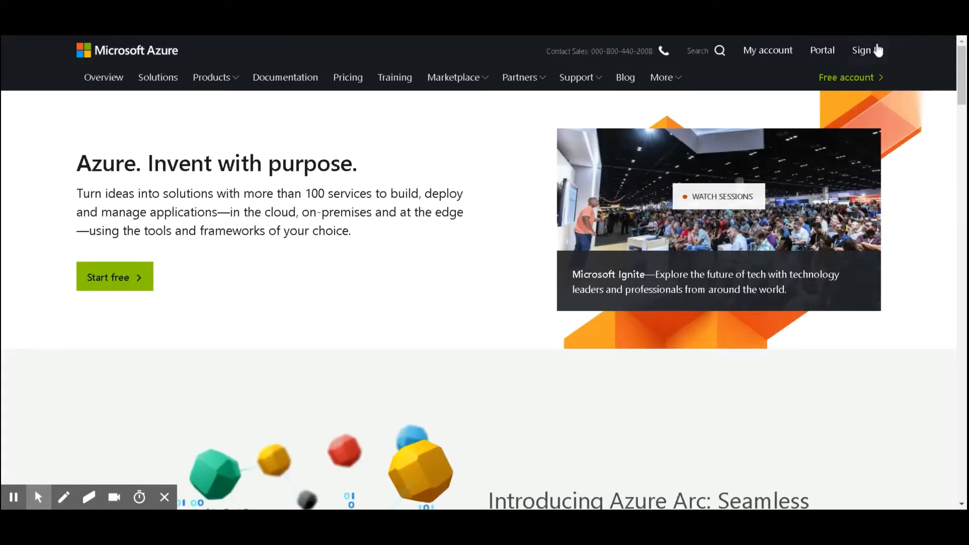
Step: Start signing in and enter the account e-mail address
click(872, 55)
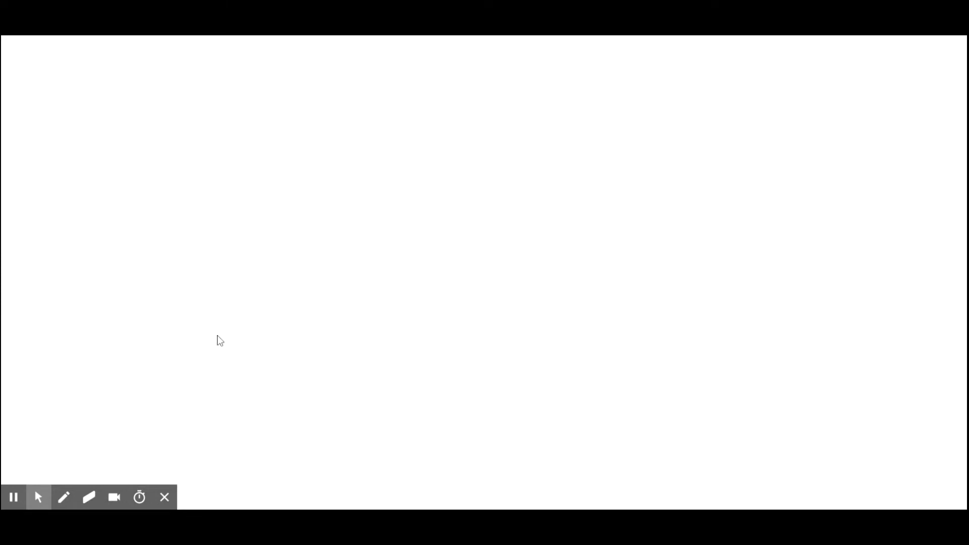
click(398, 217)
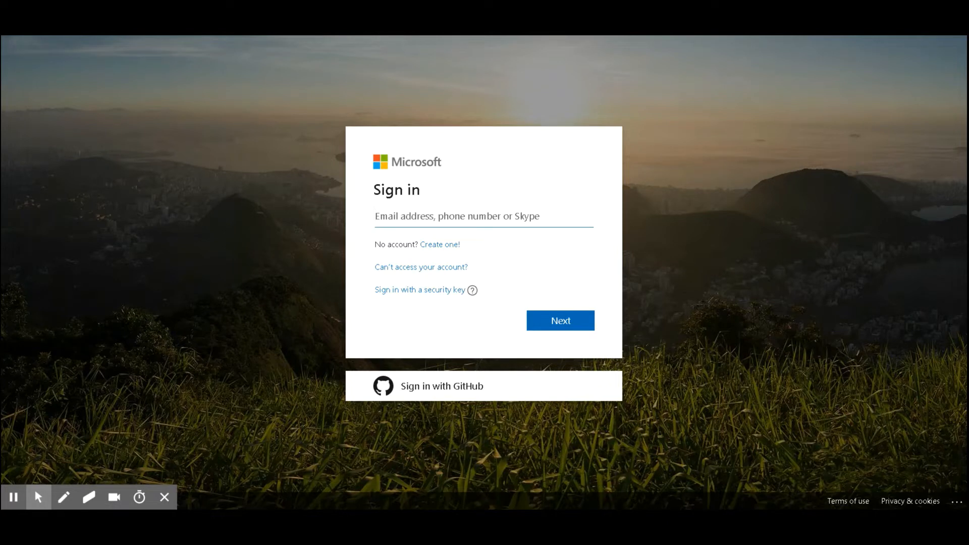
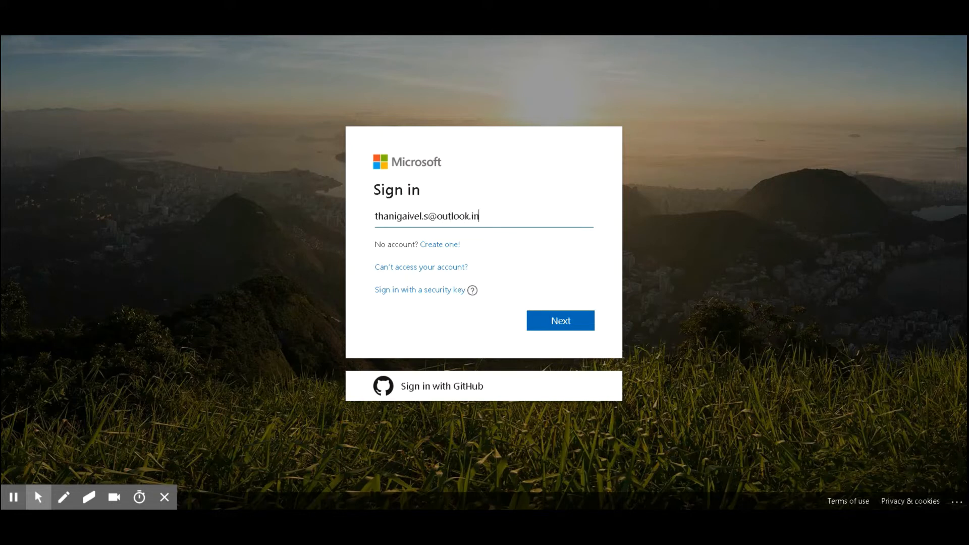
click(567, 324)
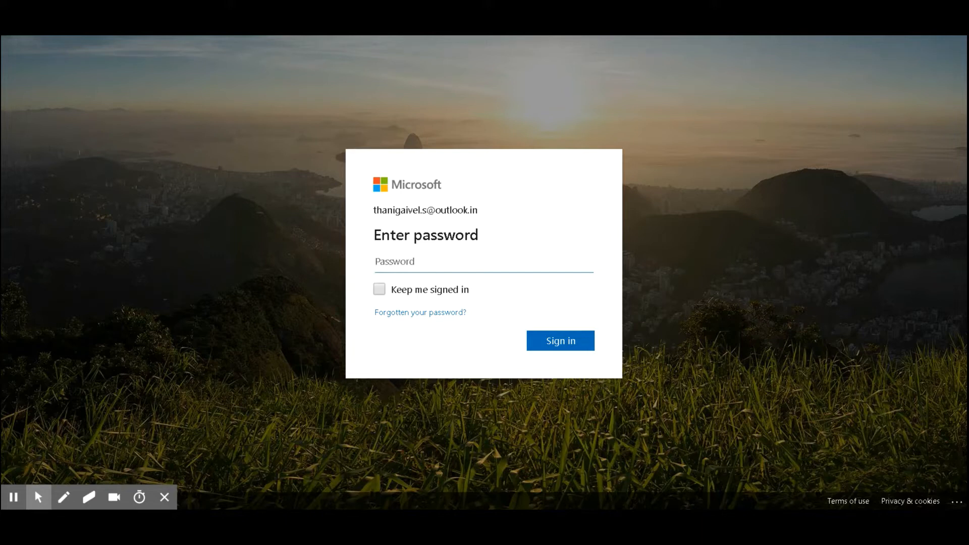
Step: Enter the account password and sign in
text(•••••••••••••)
click(565, 337)
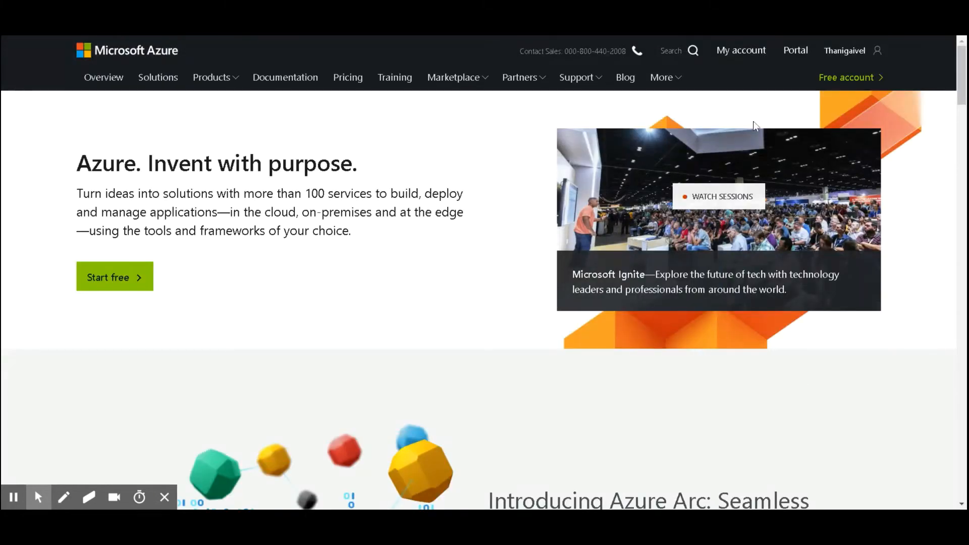
Step: Open the Azure portal's page for creating a new resource
click(742, 52)
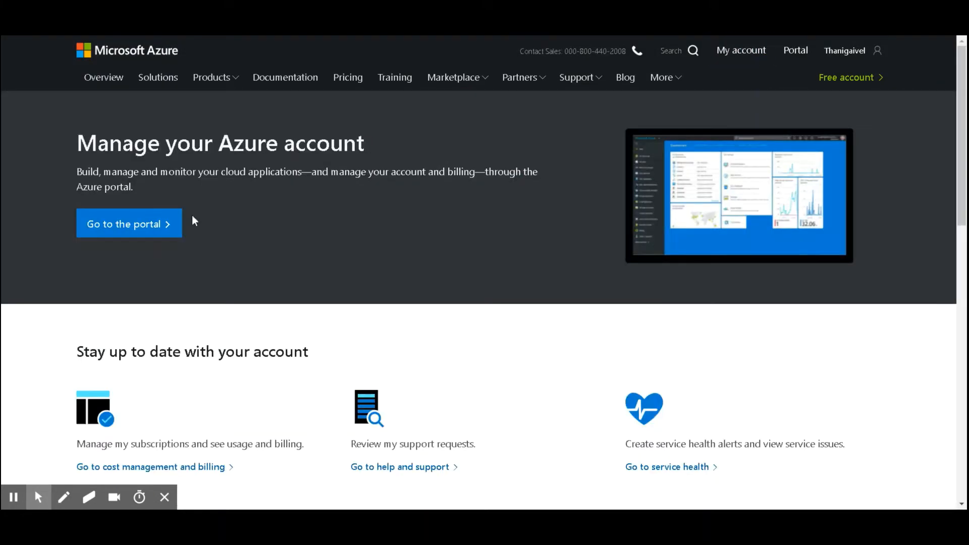
click(128, 232)
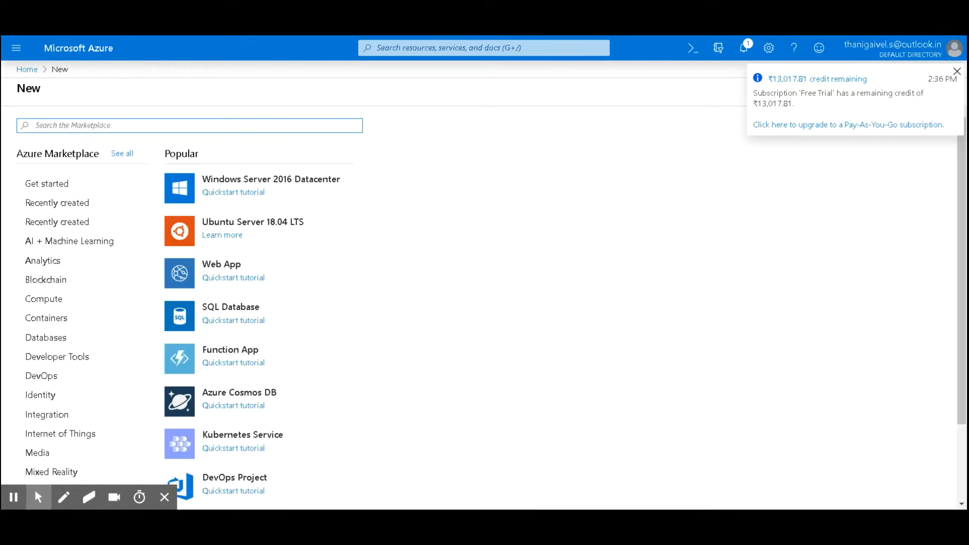
Step: Search the Marketplace for nopcom and open nopCommerce
text(n)
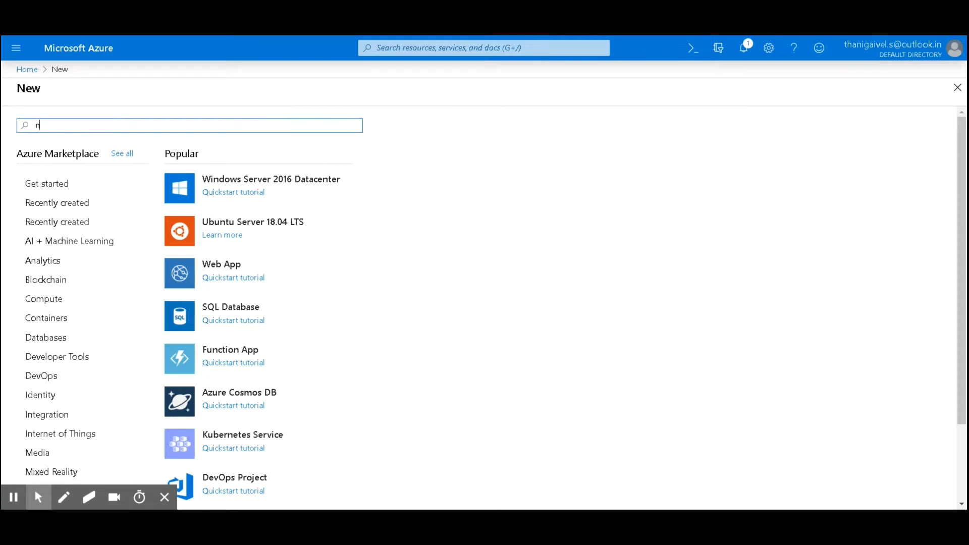
text(opcom)
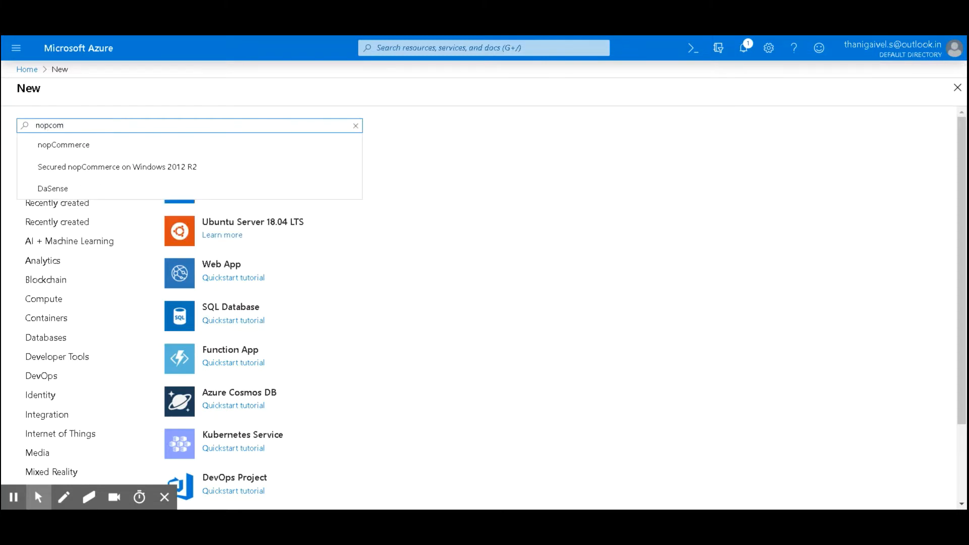
click(96, 144)
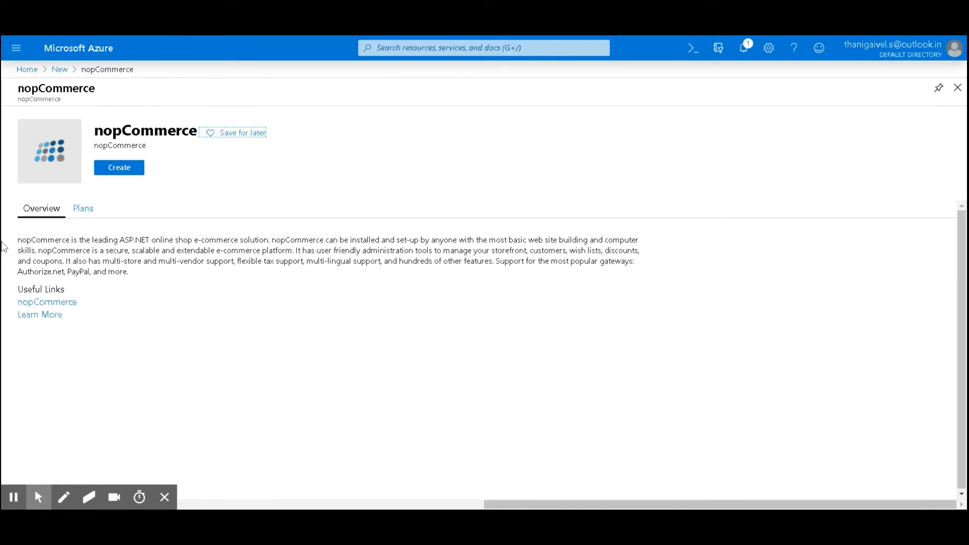
Step: Review the nopCommerce plans and overview, then start creating the app
click(84, 210)
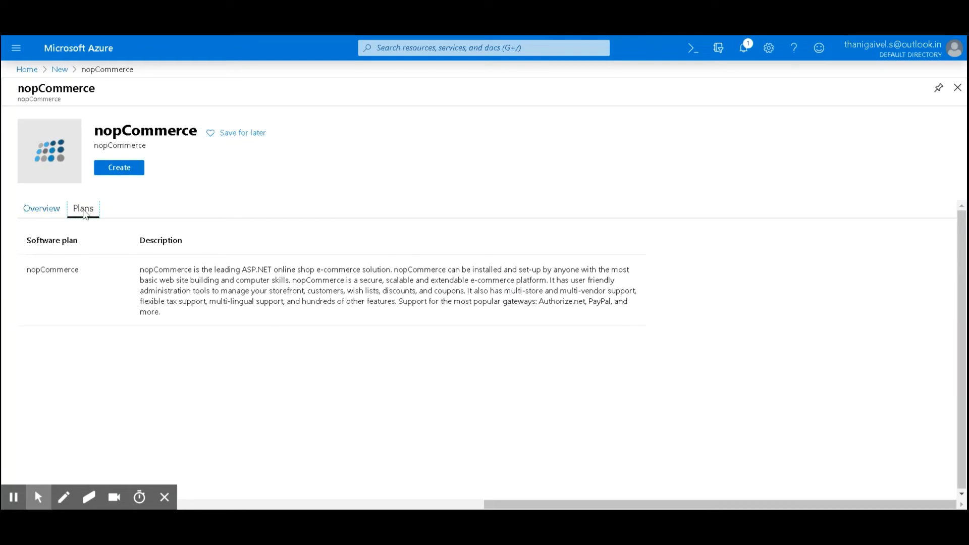
click(44, 209)
triple_click(116, 259)
click(135, 302)
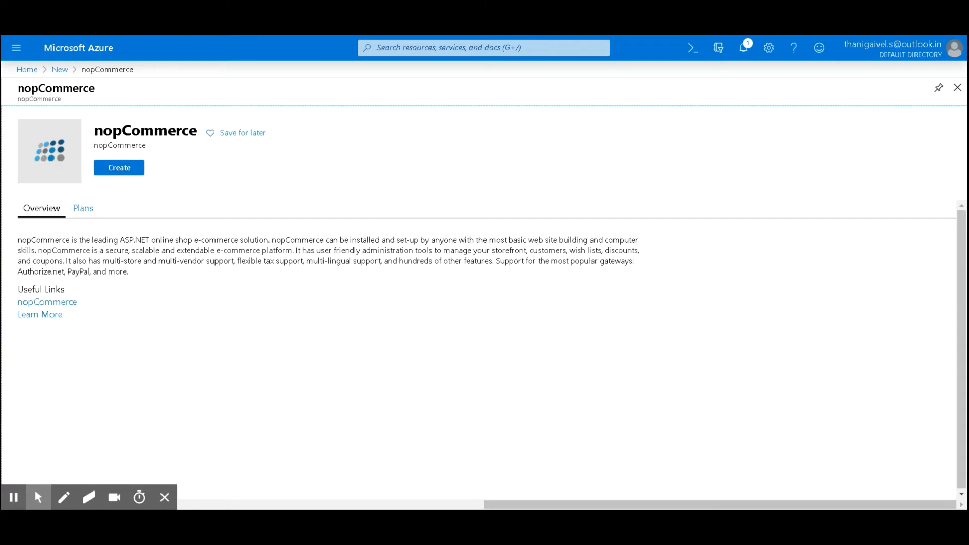
drag(93, 131, 268, 132)
click(123, 169)
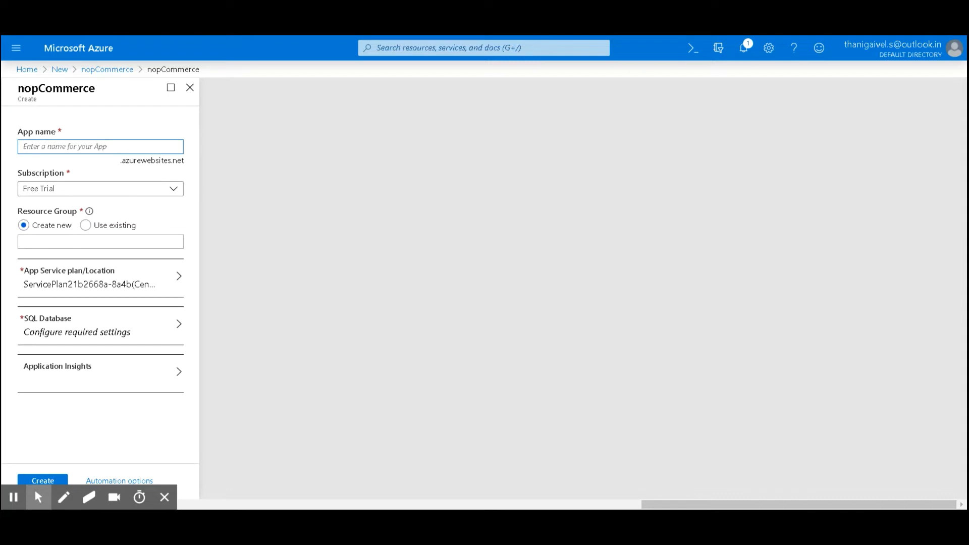
Step: Set the app name to nopwiz
text(wi)
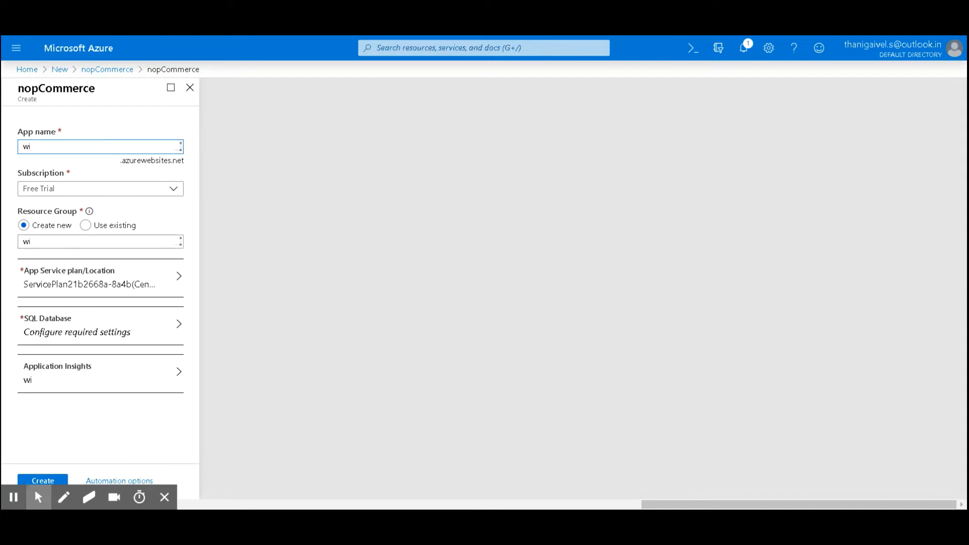
text(zard)
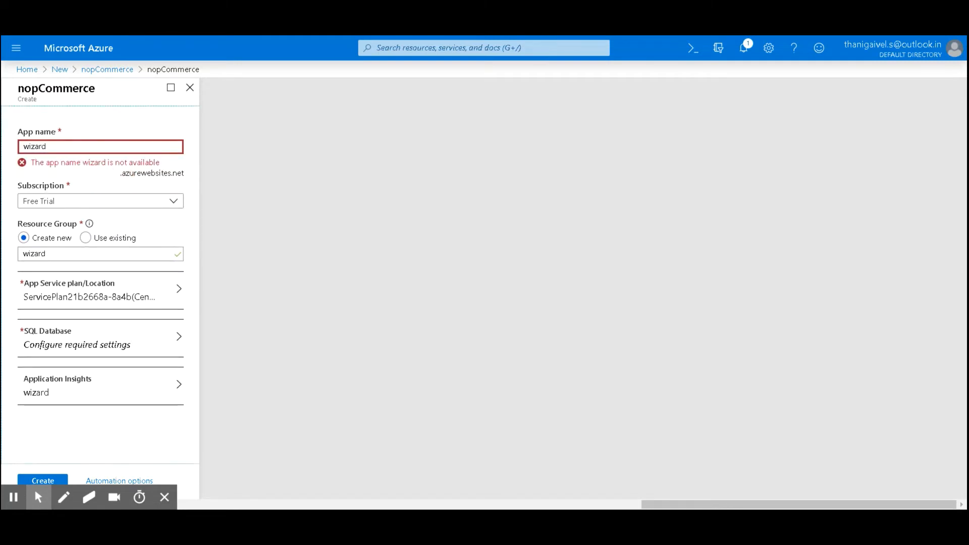
double_click(36, 146)
text(nopwiz)
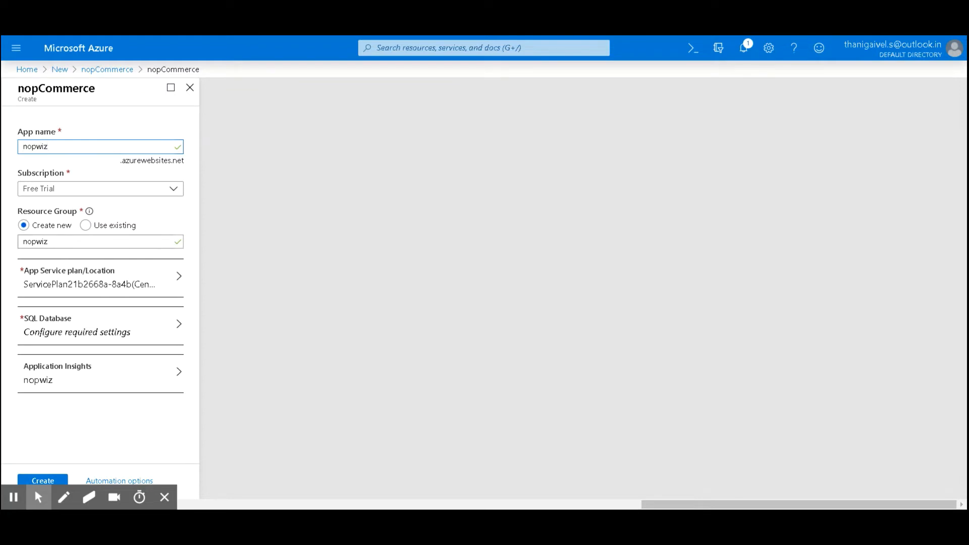
double_click(139, 162)
triple_click(139, 162)
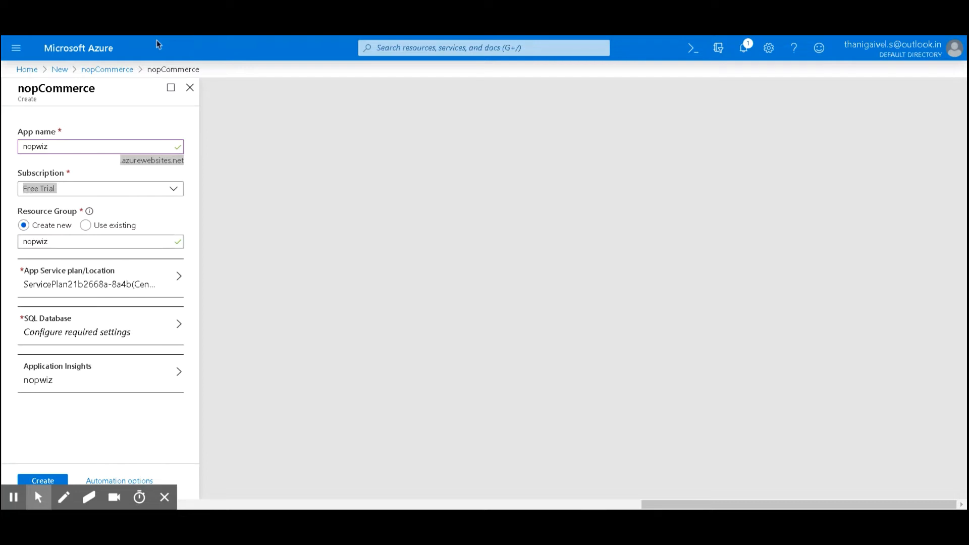
click(157, 42)
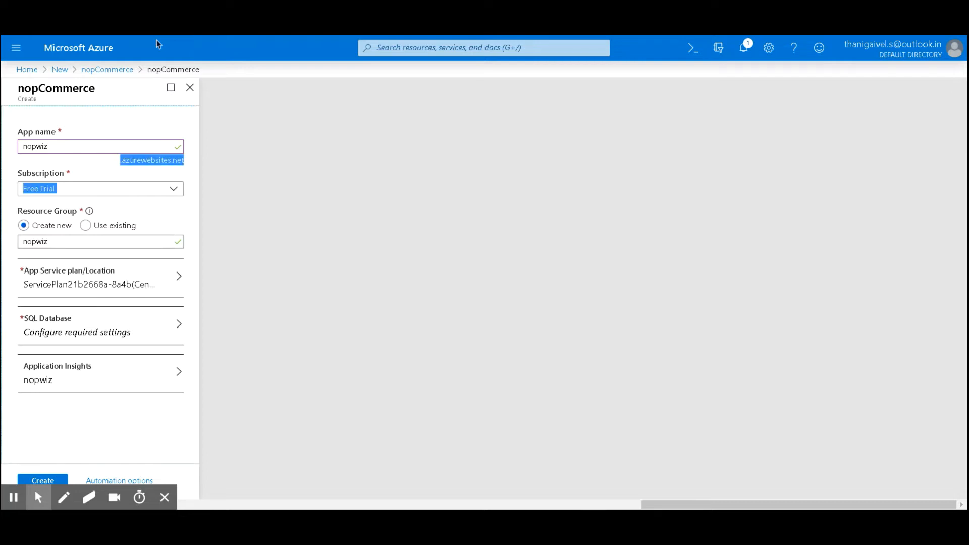
click(47, 169)
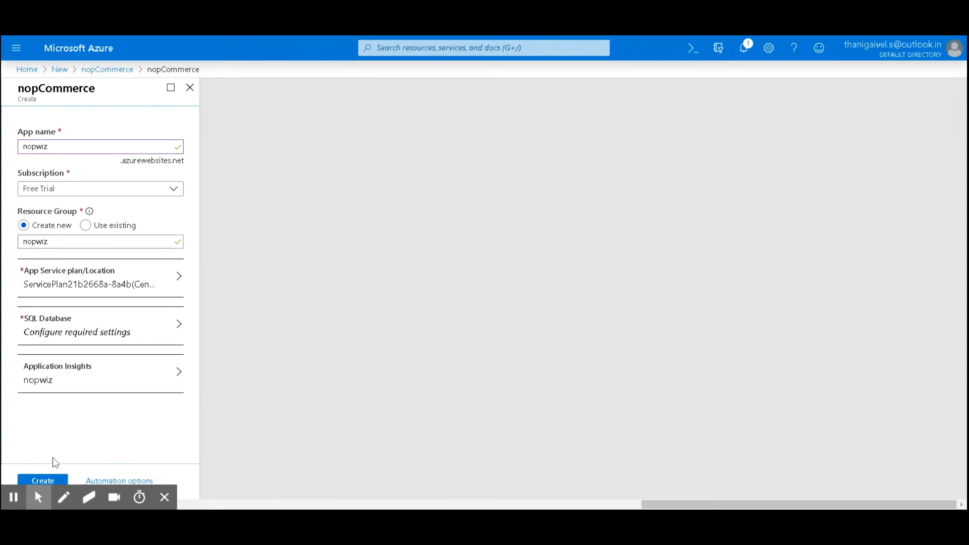
key(alt+k)
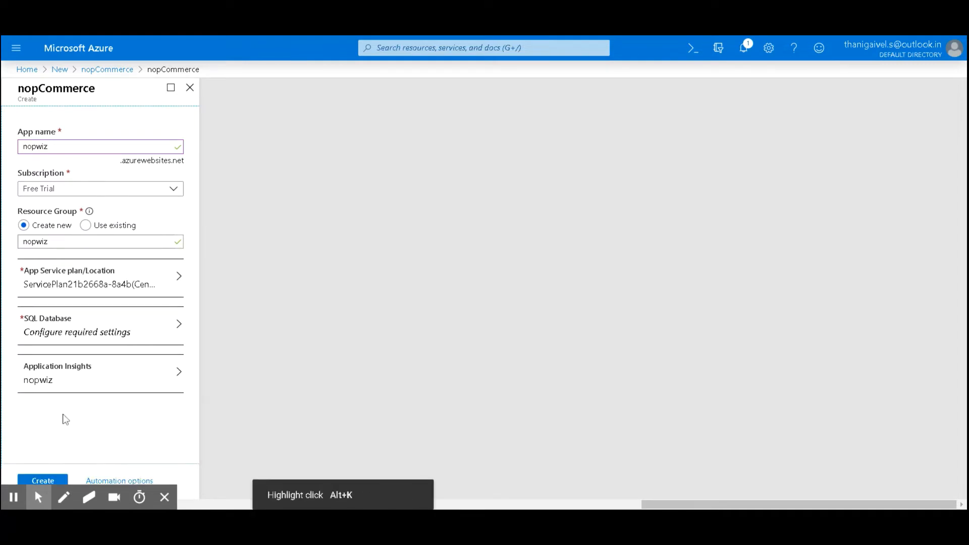
Step: Try to create the app, then open the SQL Database settings
click(43, 479)
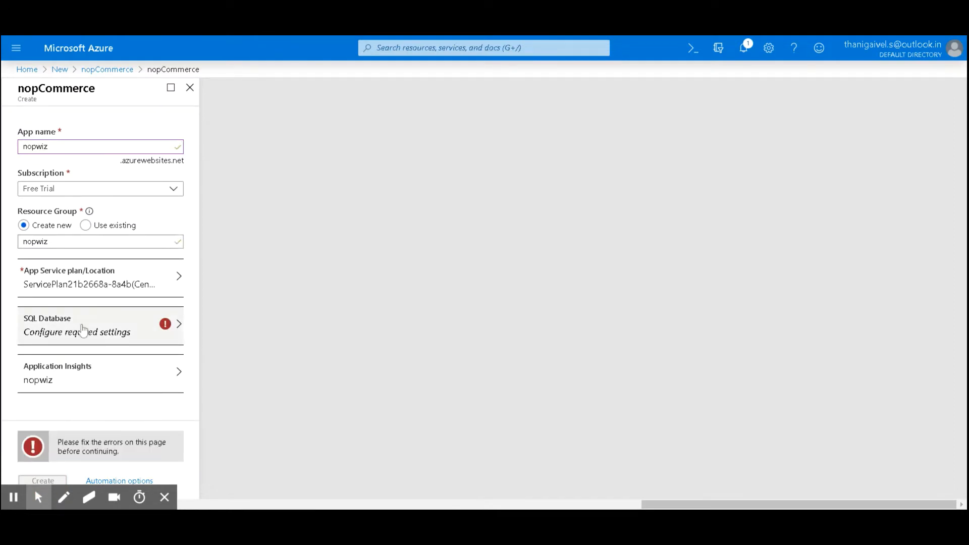
click(165, 497)
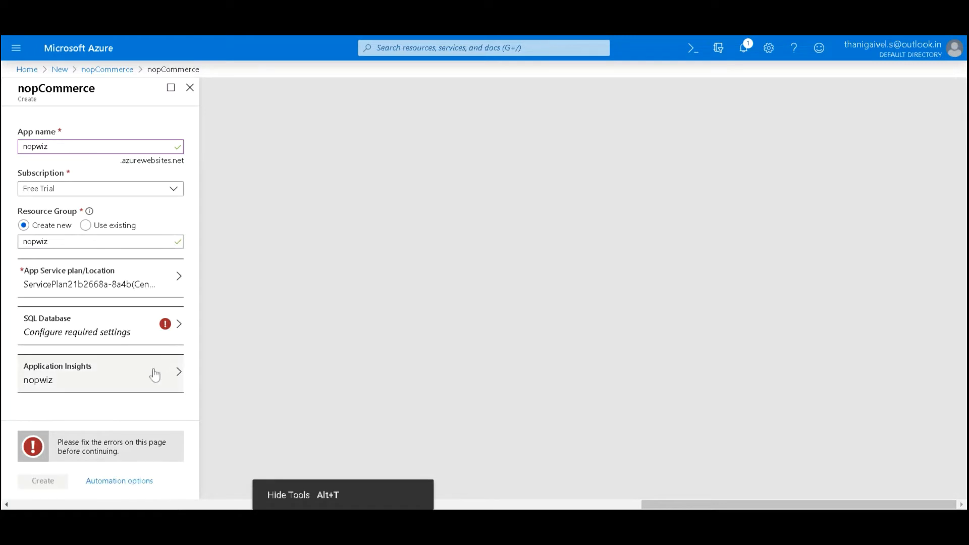
click(162, 334)
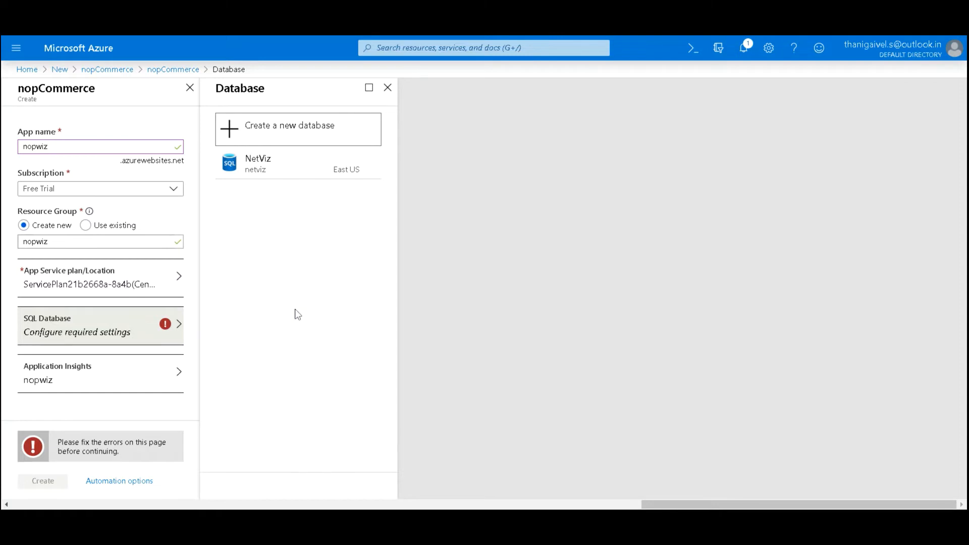
Step: Create a new SQL database named nopwiz
click(277, 135)
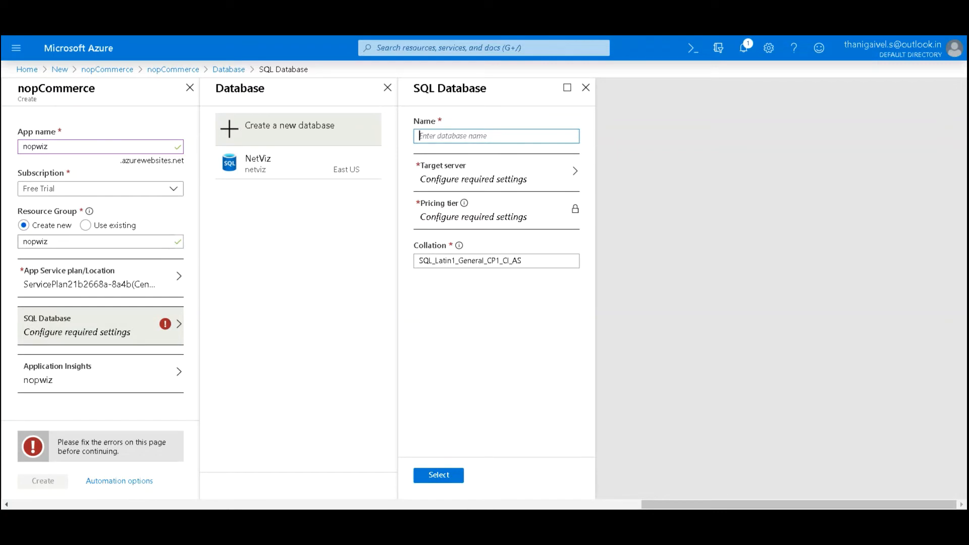
text(nopwiz)
click(266, 285)
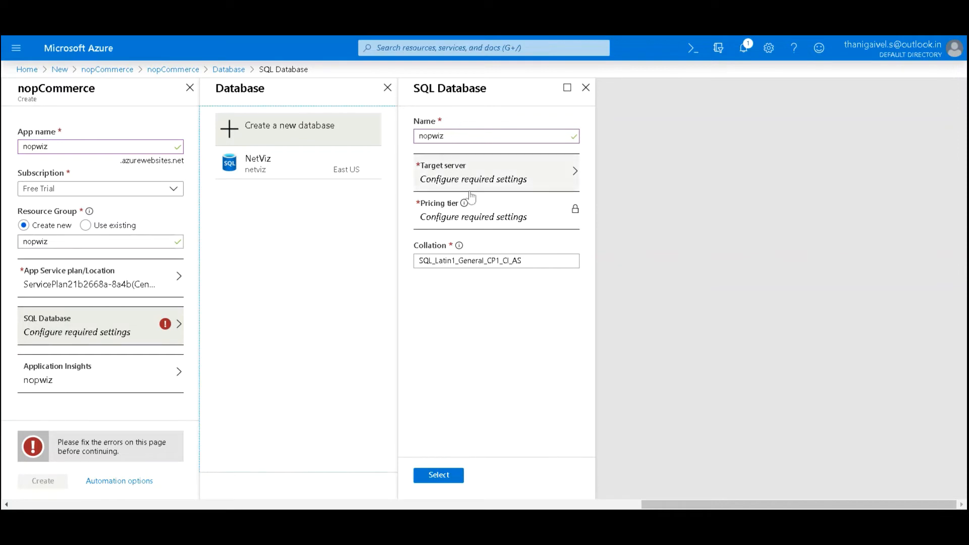
Step: Open the target server settings and create a new server named nopwiz with admin login nopwiz
click(460, 183)
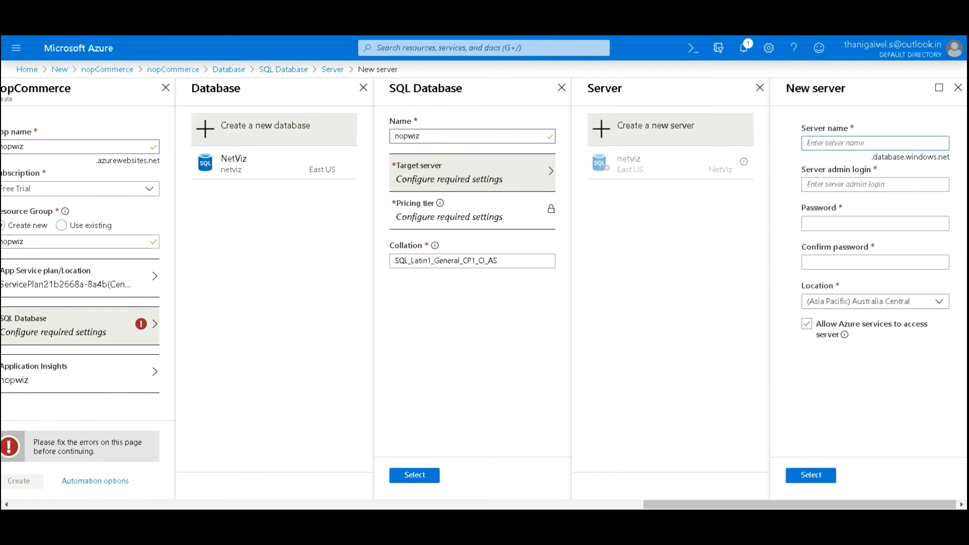
text(nopwiz)
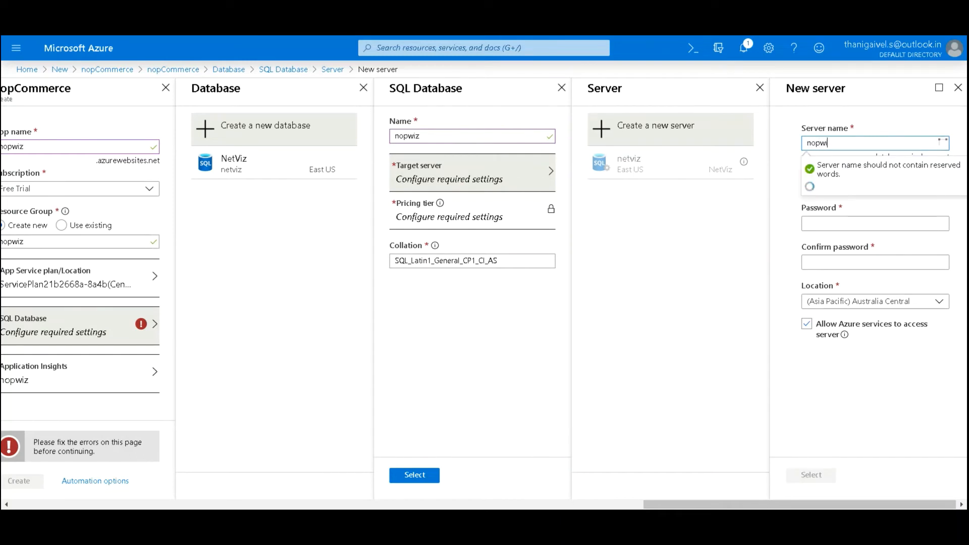
click(787, 221)
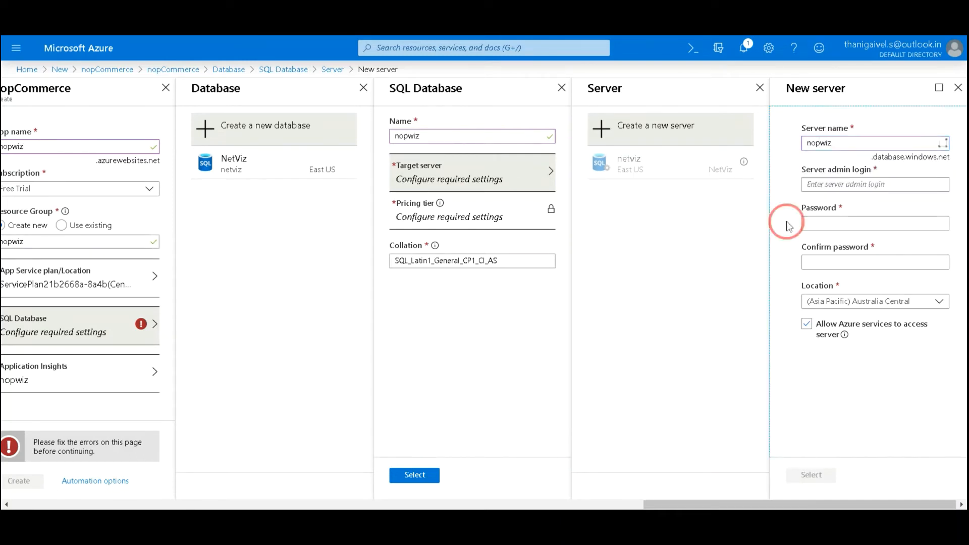
key(Tab)
text(nopwiz)
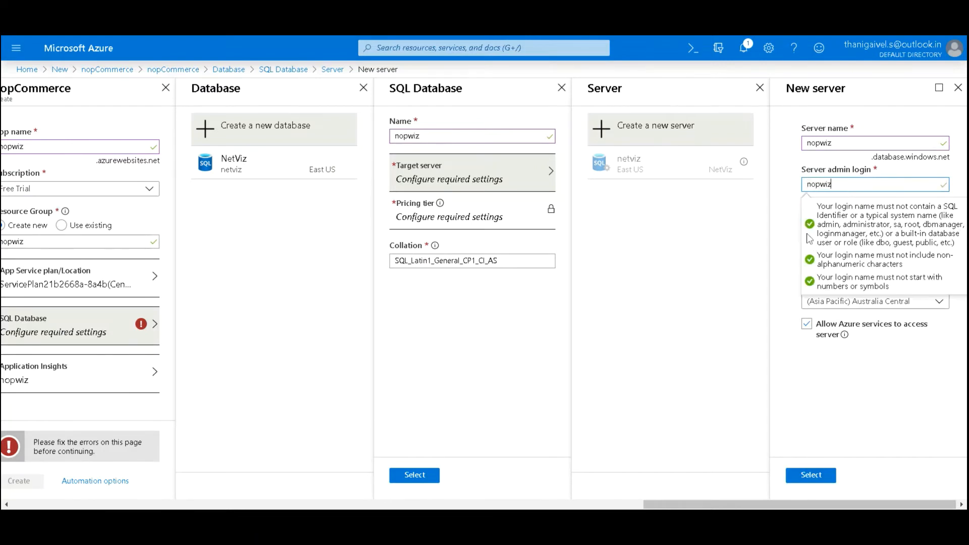
Step: Enter the server admin password and confirm it
click(776, 241)
click(808, 224)
text(•••••••••)
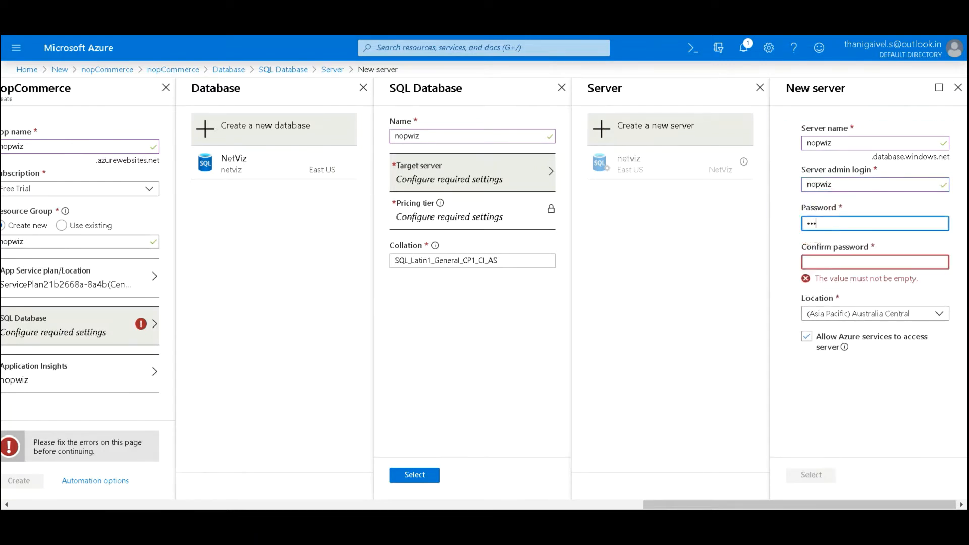
text(••••)
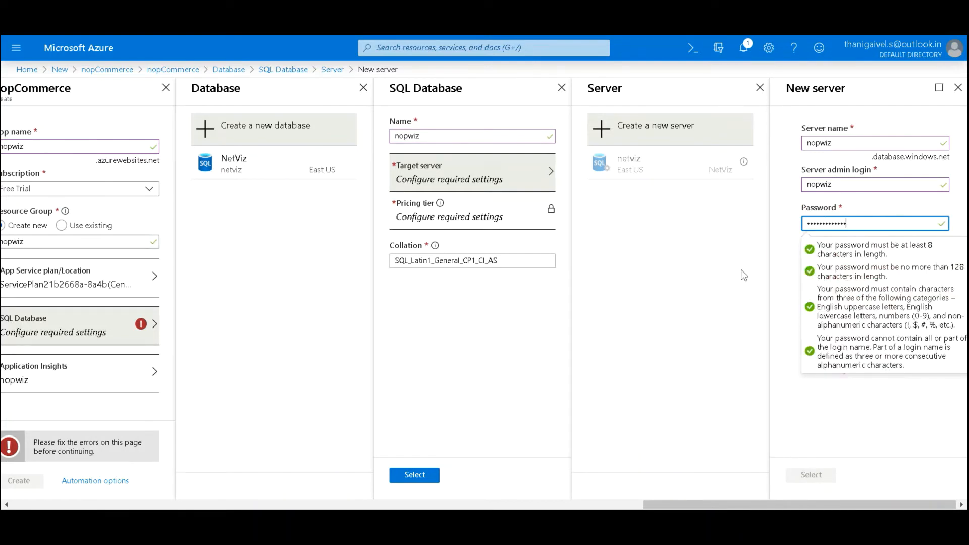
click(786, 260)
click(829, 263)
text(••••••)
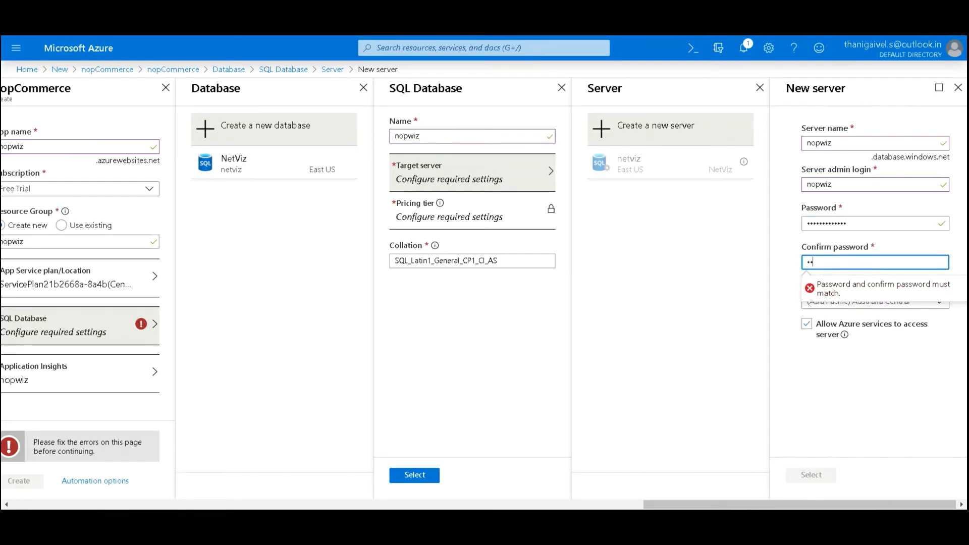
text(•••••••)
click(794, 292)
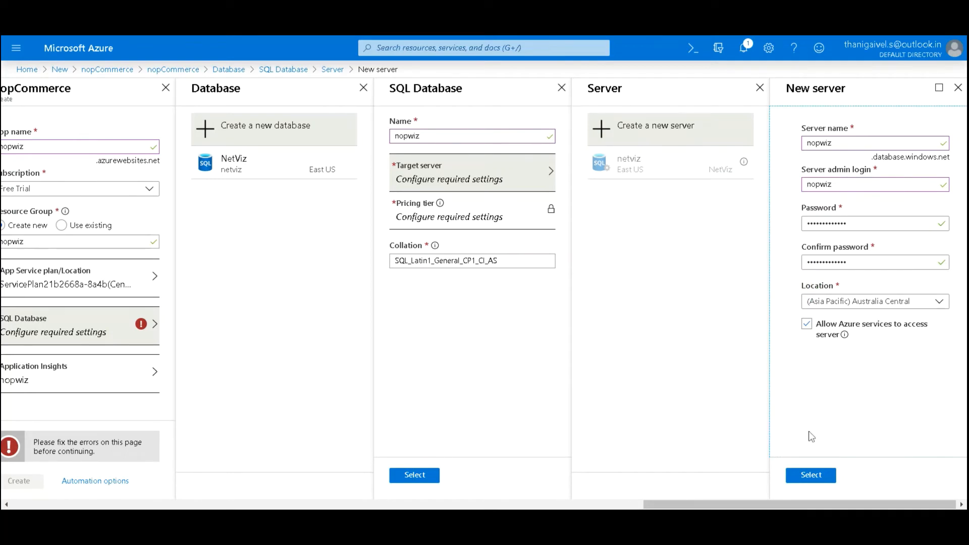
Step: Set the server location to (US) East US and confirm the new server
click(830, 301)
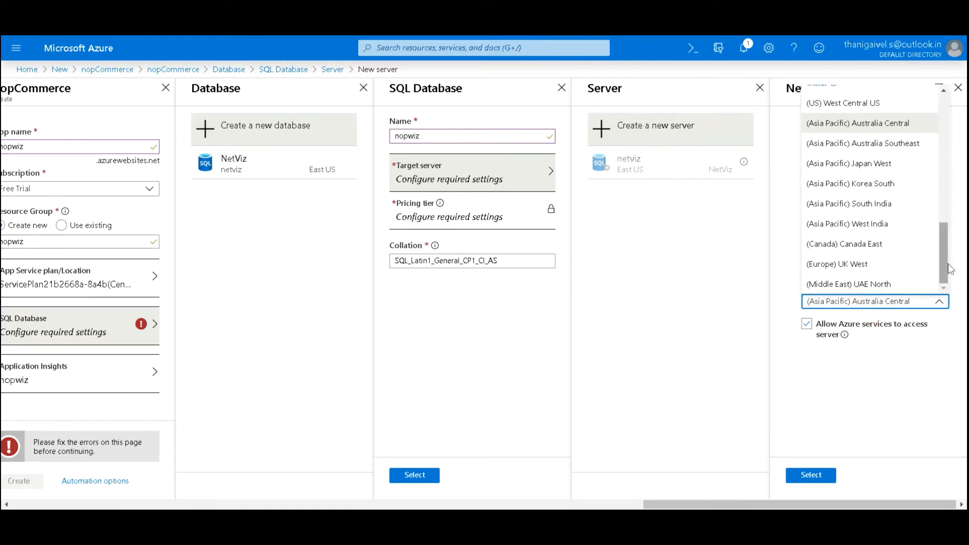
drag(948, 264, 951, 254)
scroll(944, 260, up, 5)
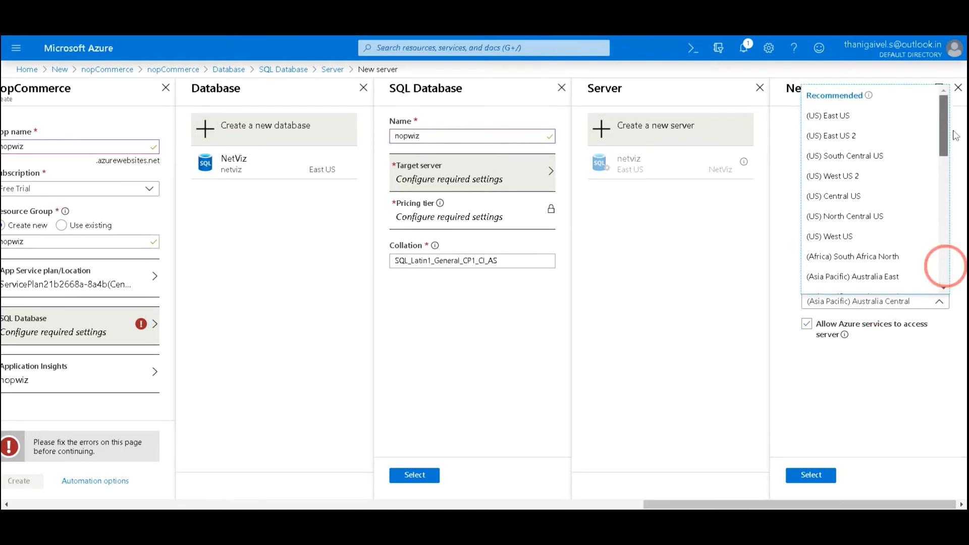
click(846, 121)
click(814, 401)
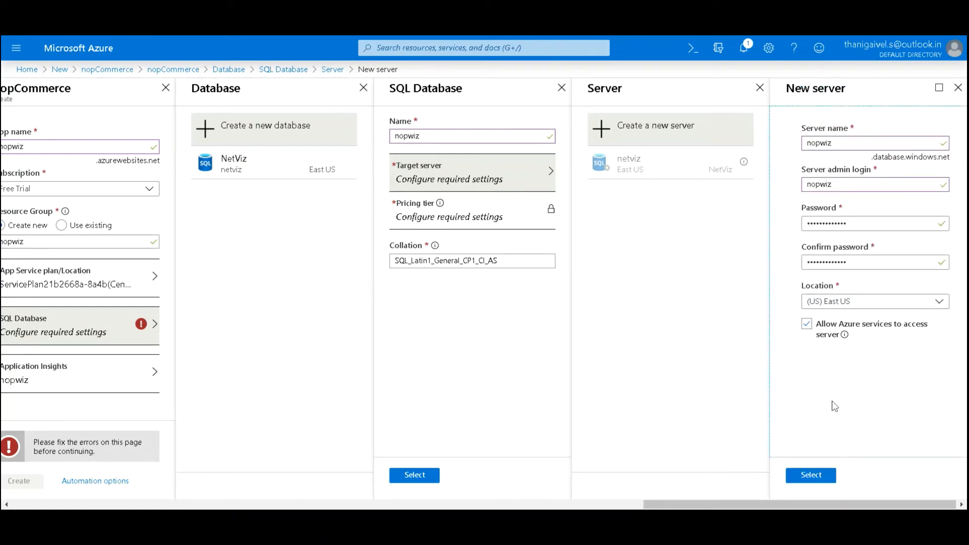
click(808, 479)
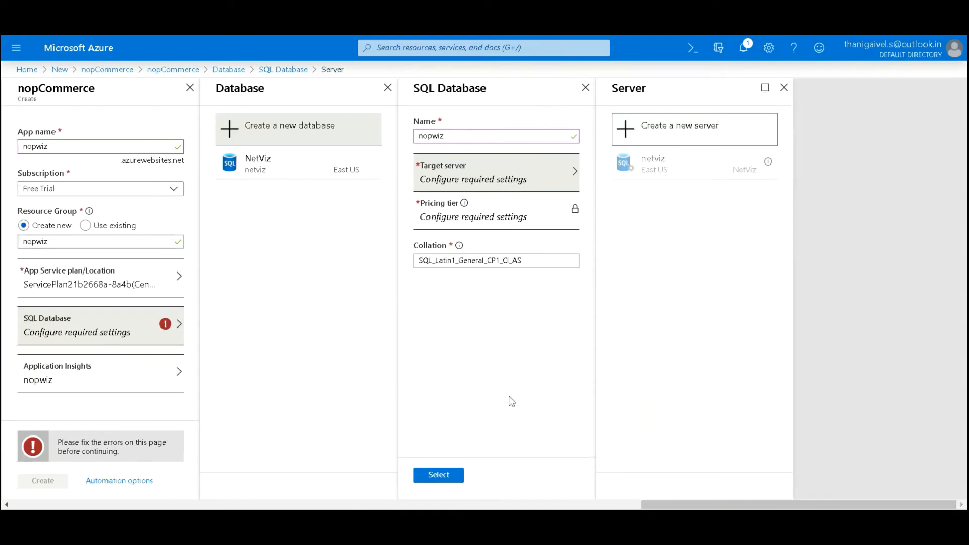
Step: Confirm the SQL database settings and create the nopCommerce app
click(450, 478)
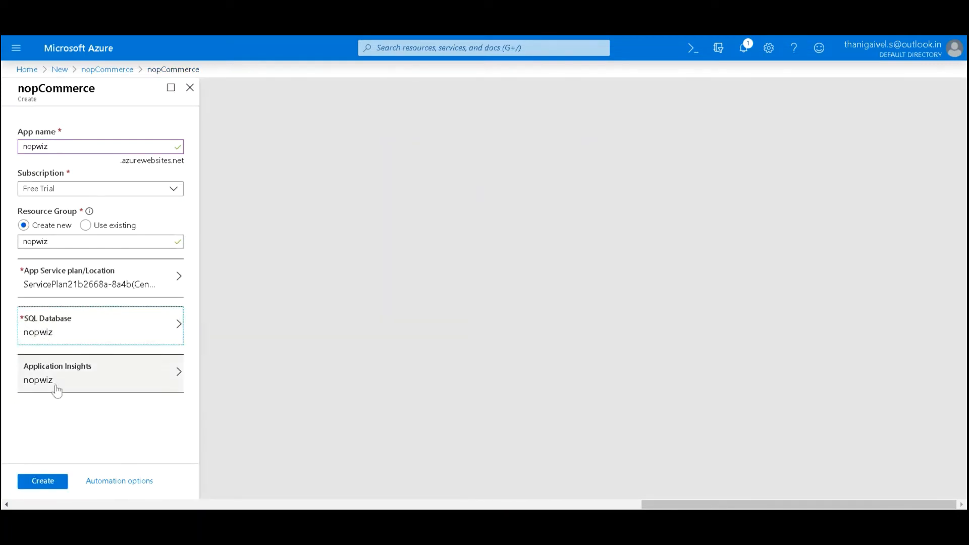
click(40, 481)
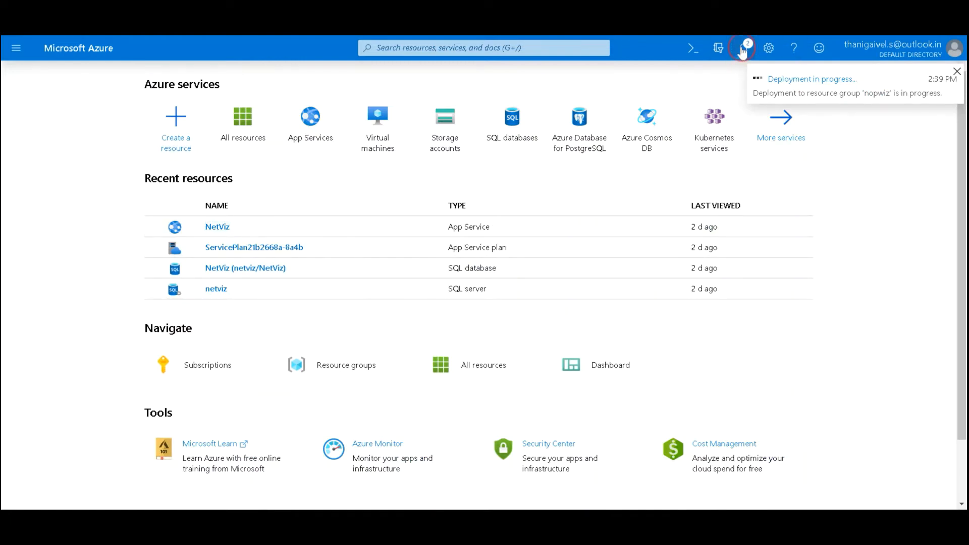
Step: Check the deployment notifications, then open the nopwiz App Service from All resources
click(743, 51)
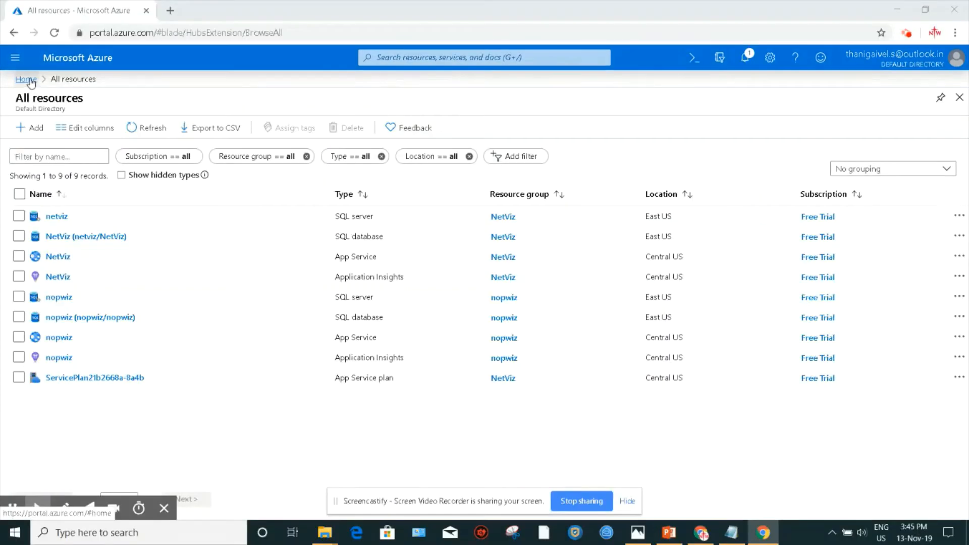
click(28, 79)
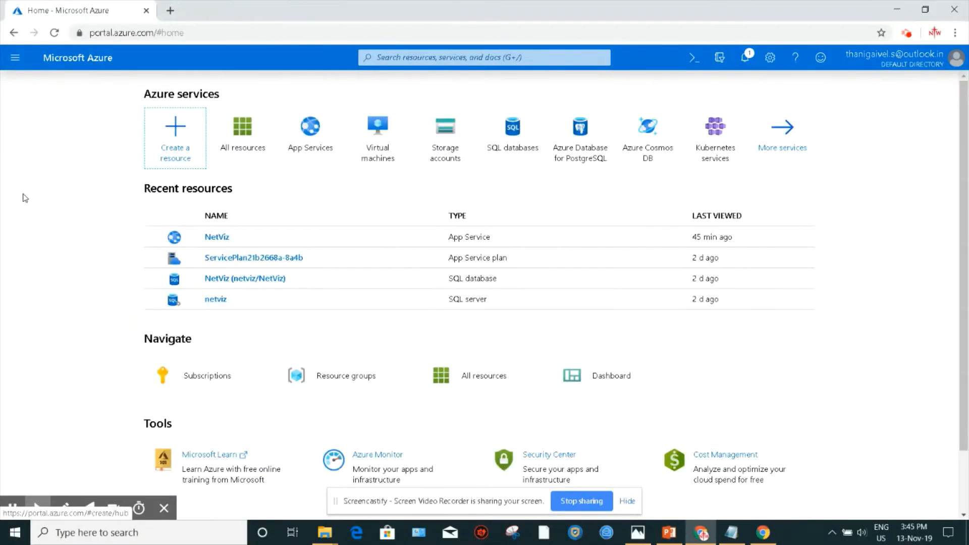
click(54, 33)
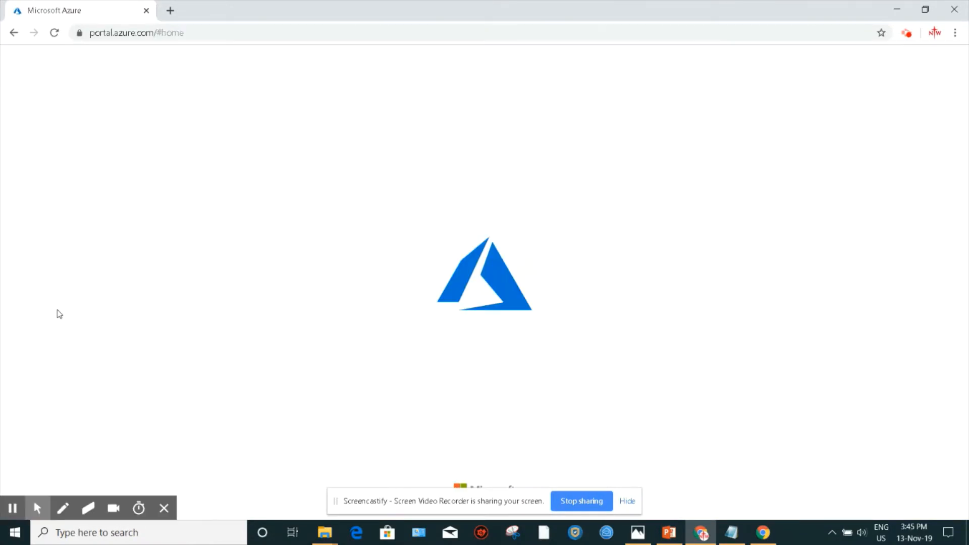
click(234, 128)
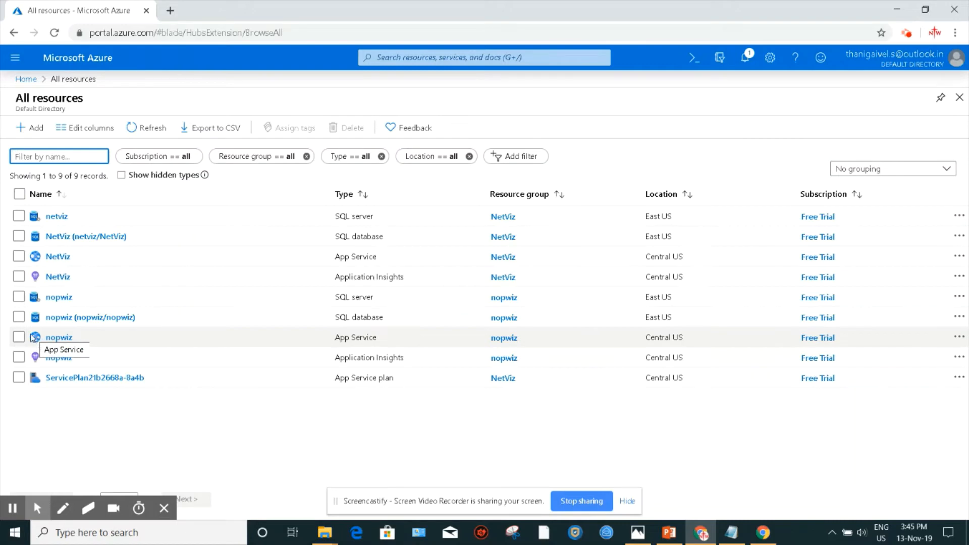
click(55, 337)
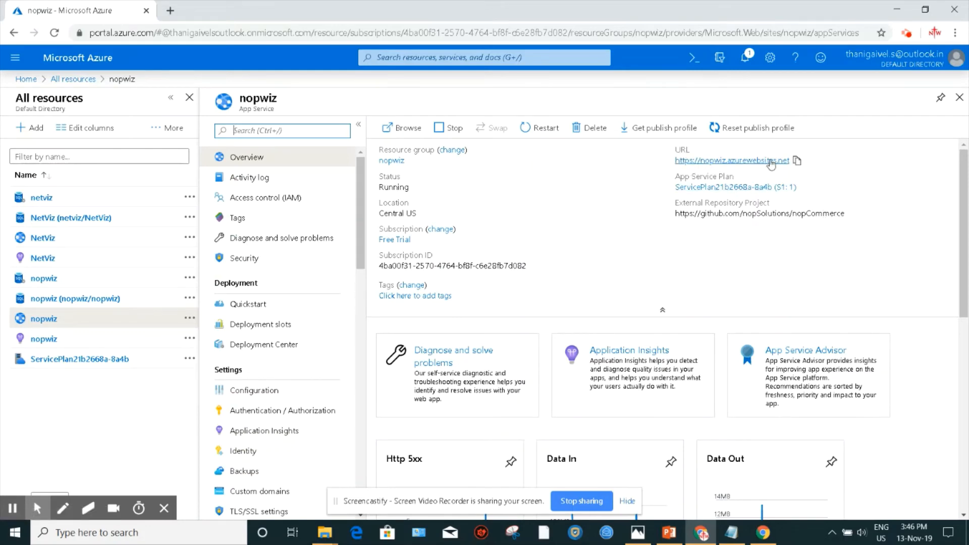
Step: Copy the nopwiz app URL and open it in a new browser tab
click(797, 162)
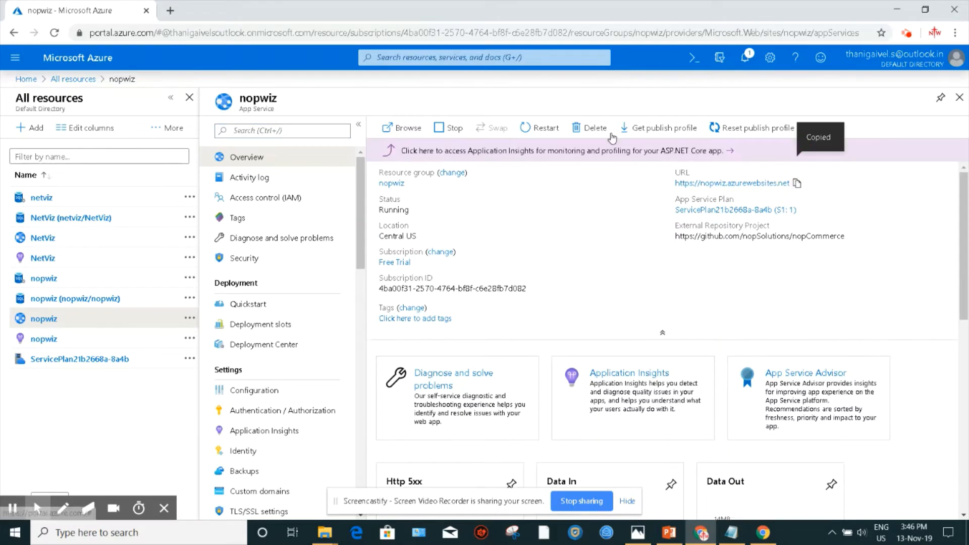
click(170, 10)
key(ctrl+v)
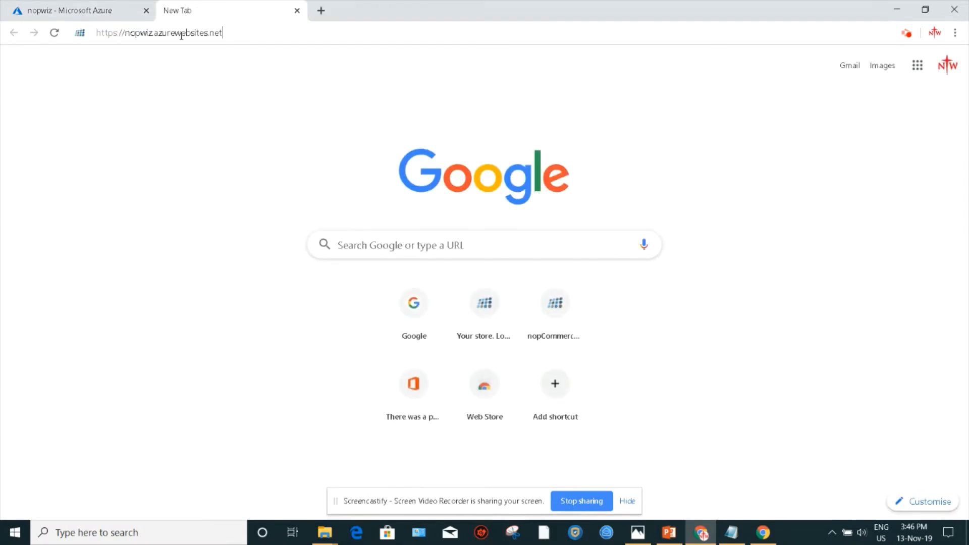
key(Return)
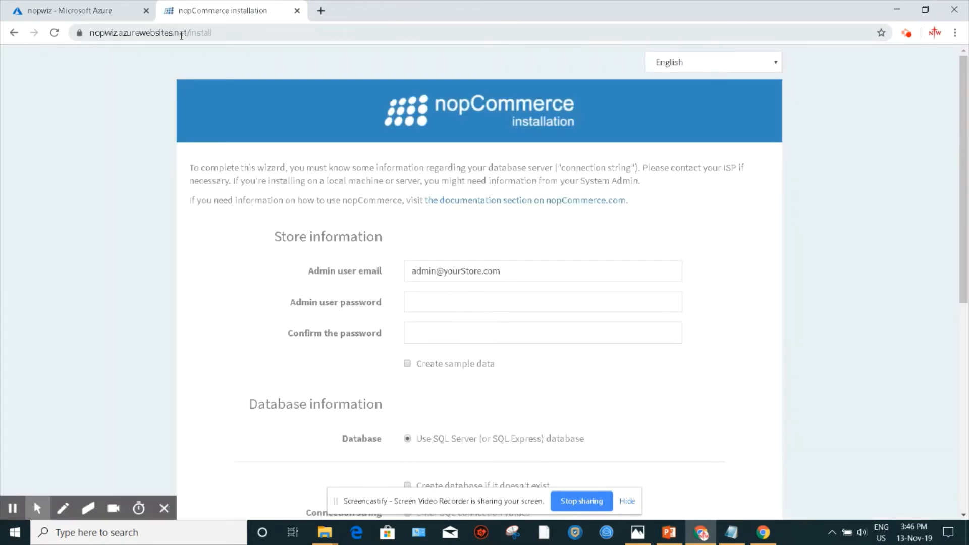
Step: Review the nopCommerce installation wizard's store and database fields, then return to the Azure portal tab
scroll(116, 176, down, 8)
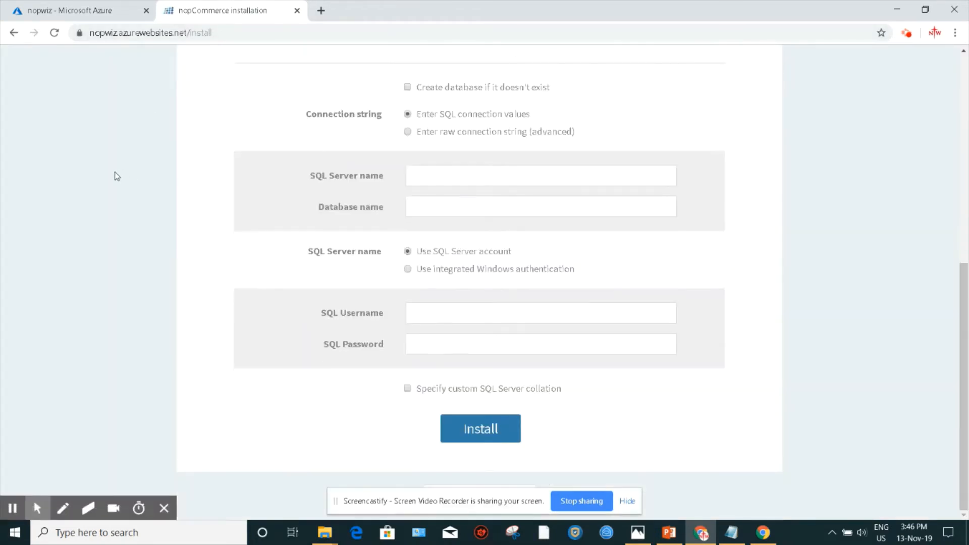
scroll(116, 175, up, 6)
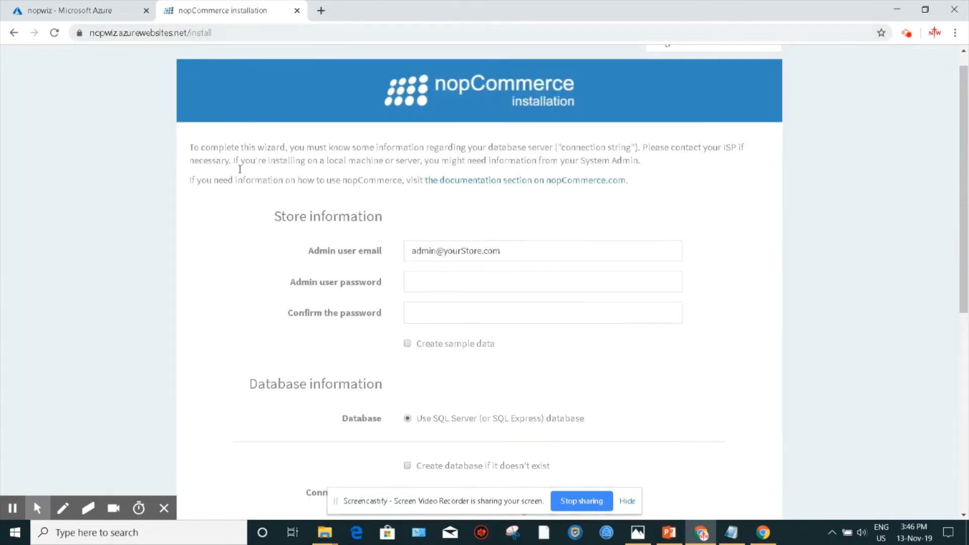
scroll(110, 249, down, 4)
scroll(110, 249, down, 2)
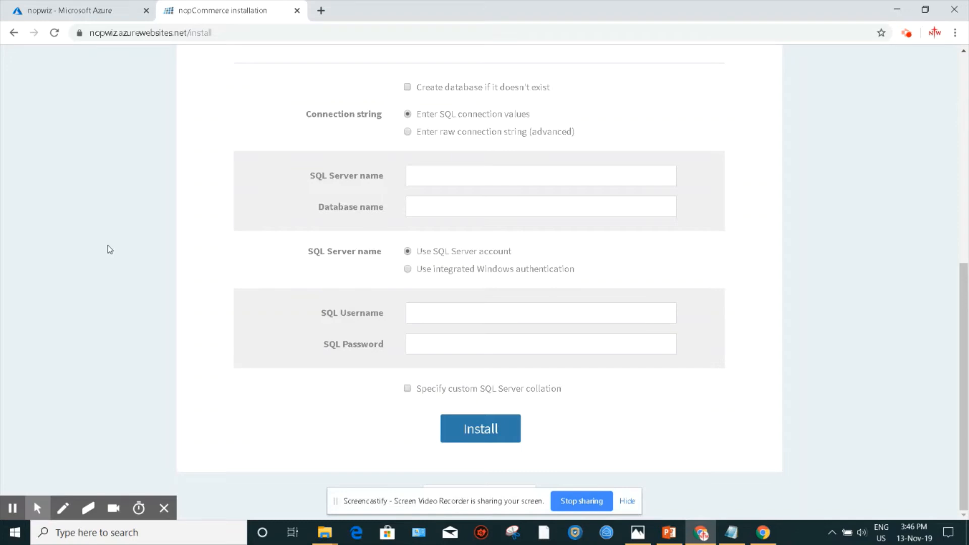
scroll(108, 245, up, 8)
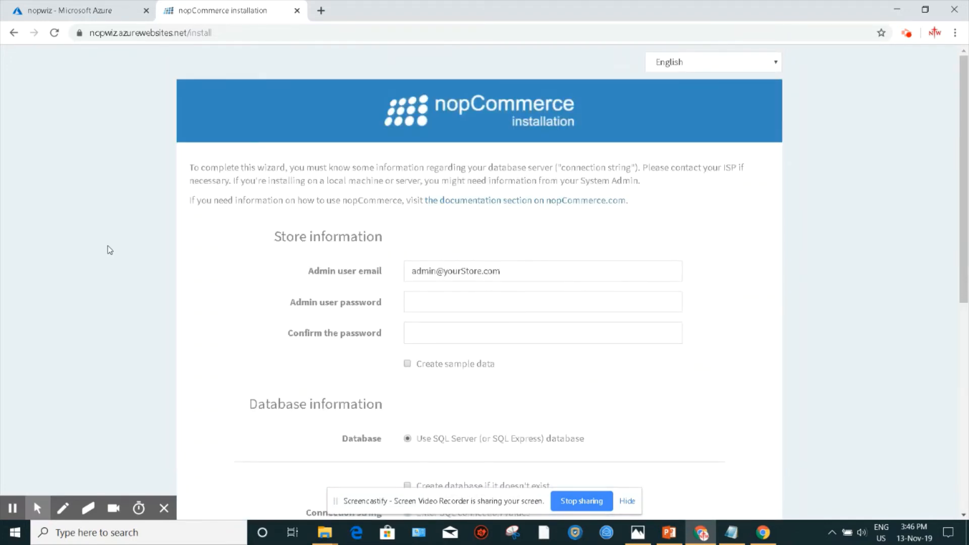
scroll(108, 245, down, 1)
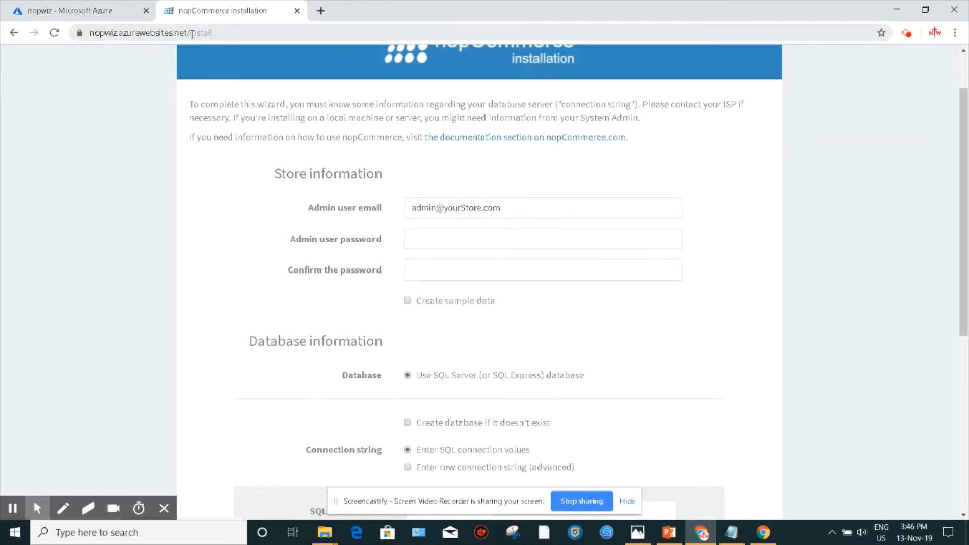
scroll(246, 244, down, 7)
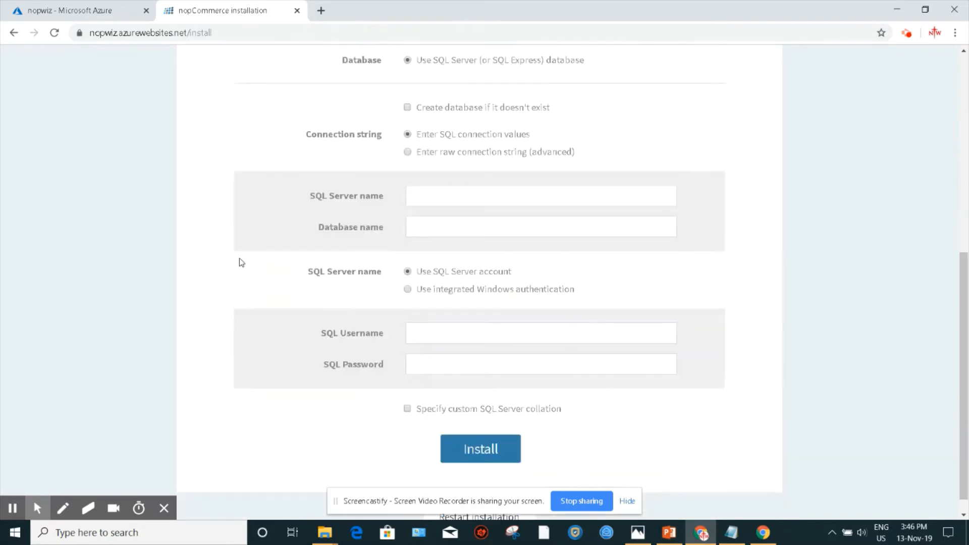
scroll(235, 273, up, 6)
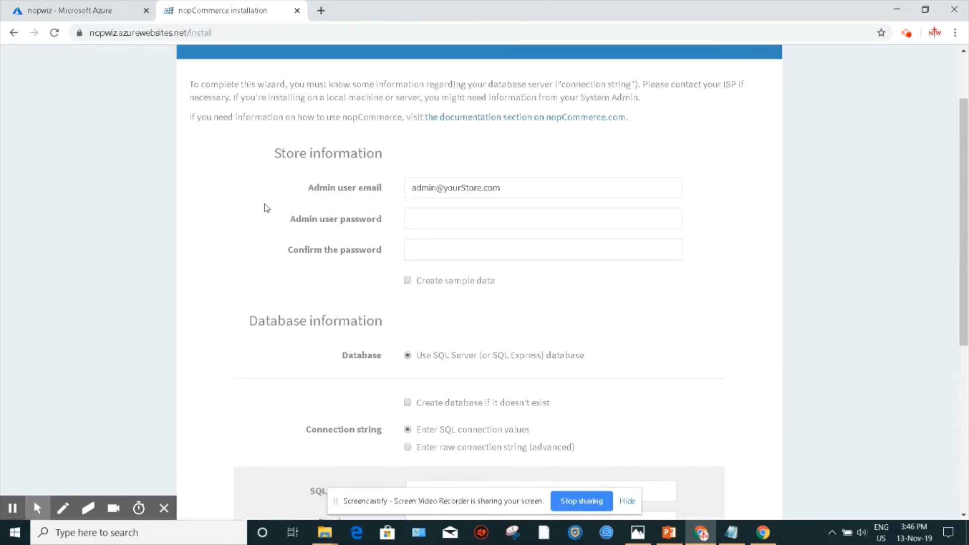
drag(275, 150, 422, 152)
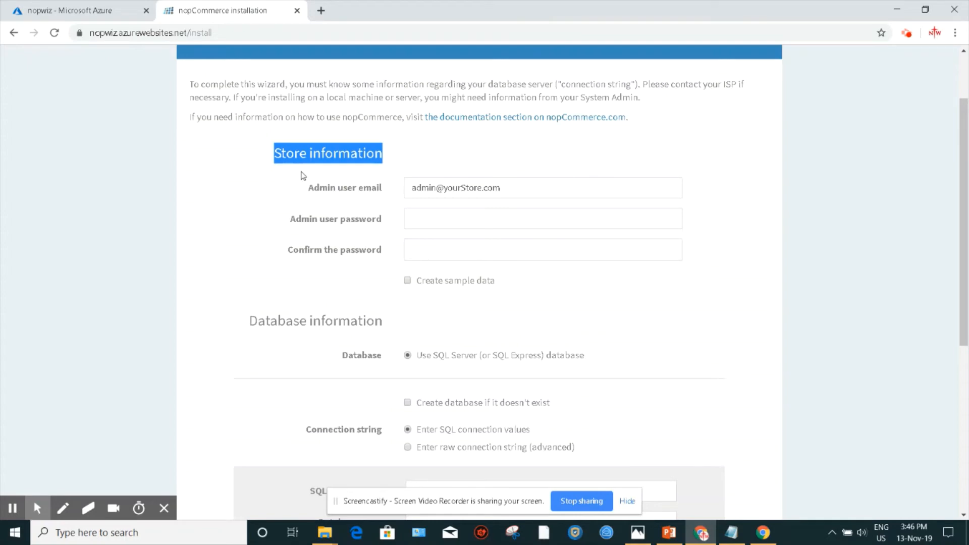
scroll(263, 351, down, 3)
click(286, 199)
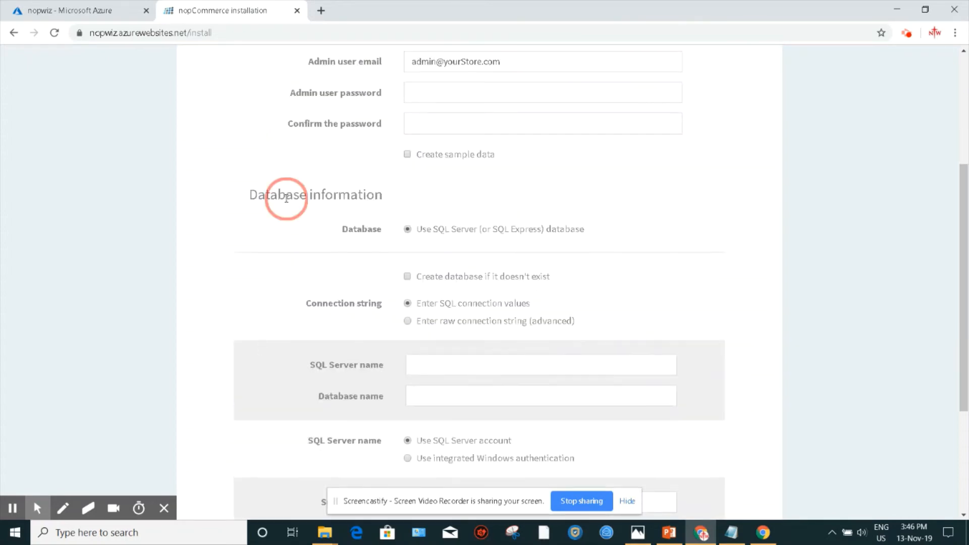
click(101, 8)
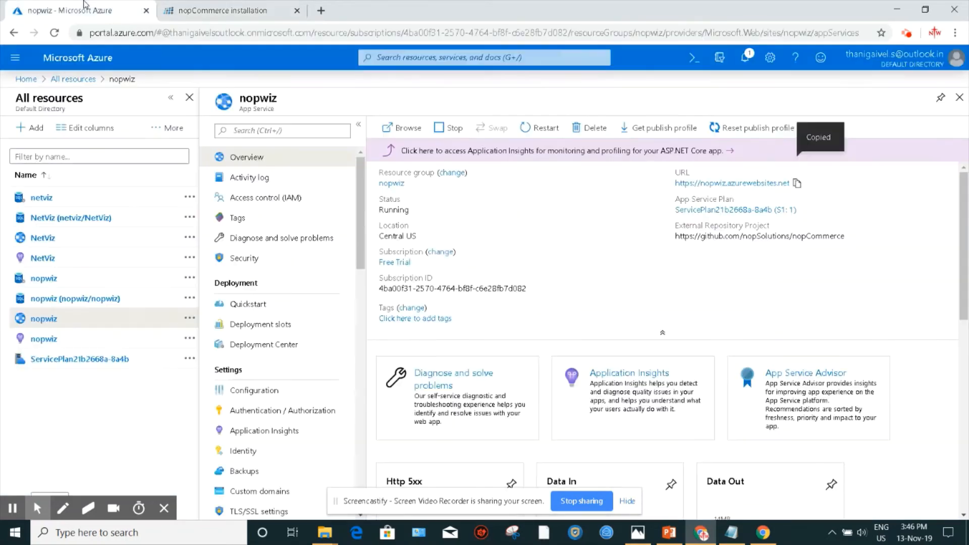
Step: Switch to the installation wizard and enter the store admin's e-mail address
click(196, 8)
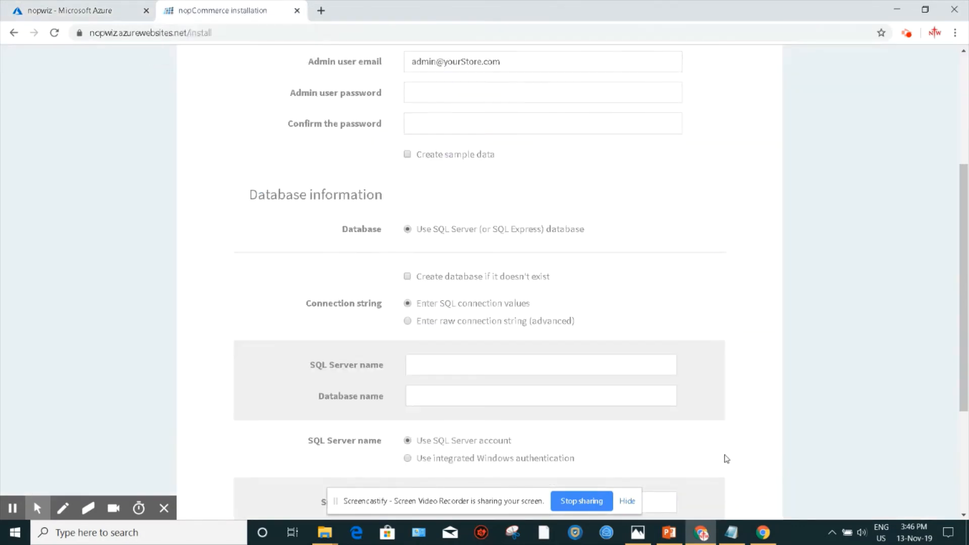
click(732, 532)
click(165, 297)
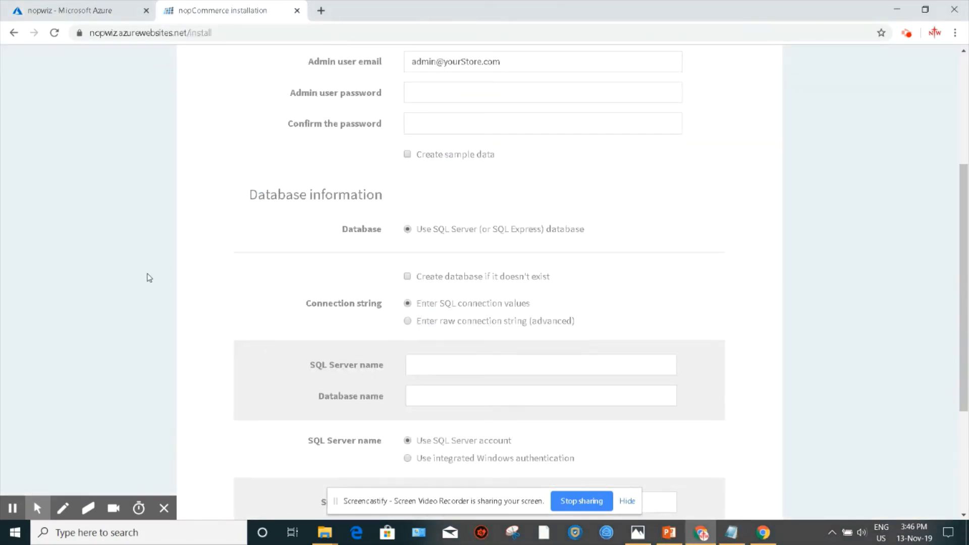
scroll(156, 287, up, 2)
scroll(177, 318, down, 2)
scroll(175, 324, down, 1)
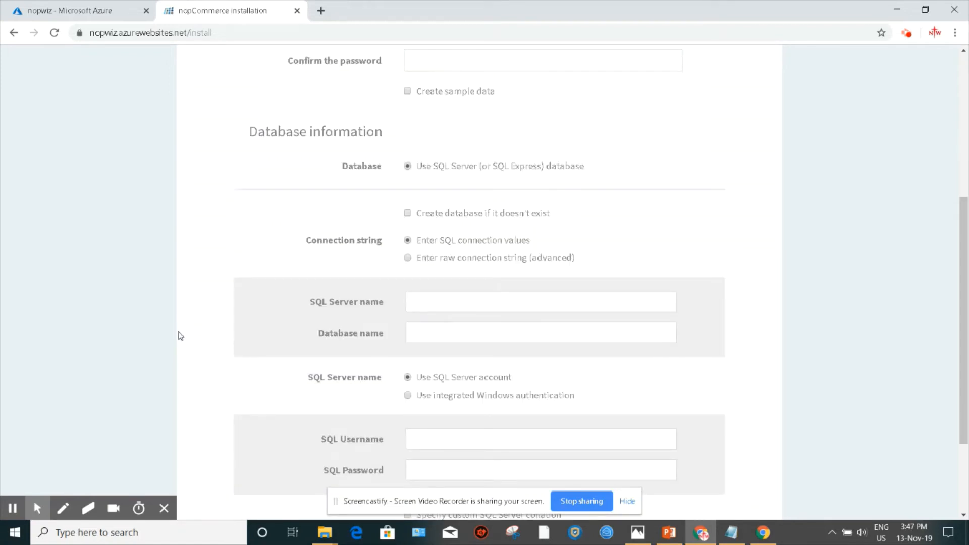
scroll(71, 247, down, 2)
scroll(63, 288, up, 6)
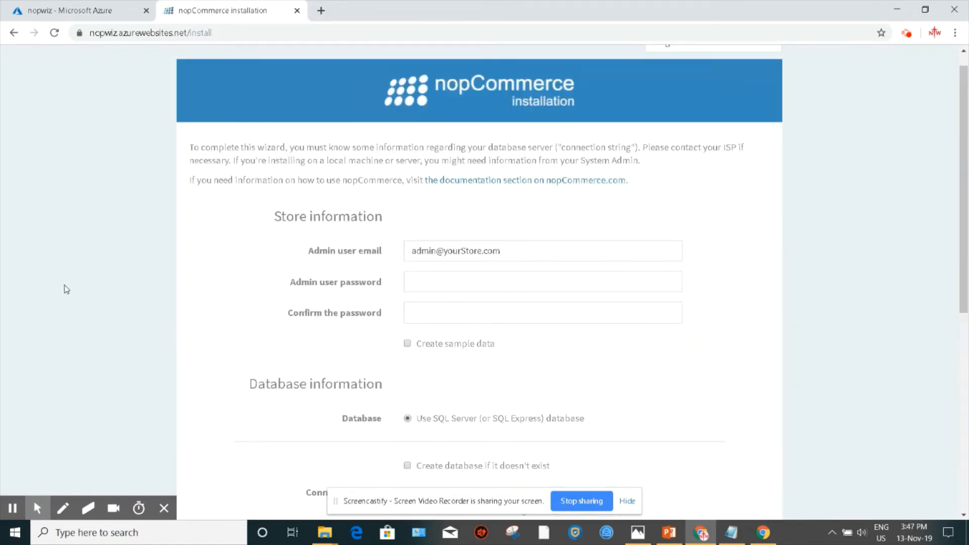
triple_click(409, 272)
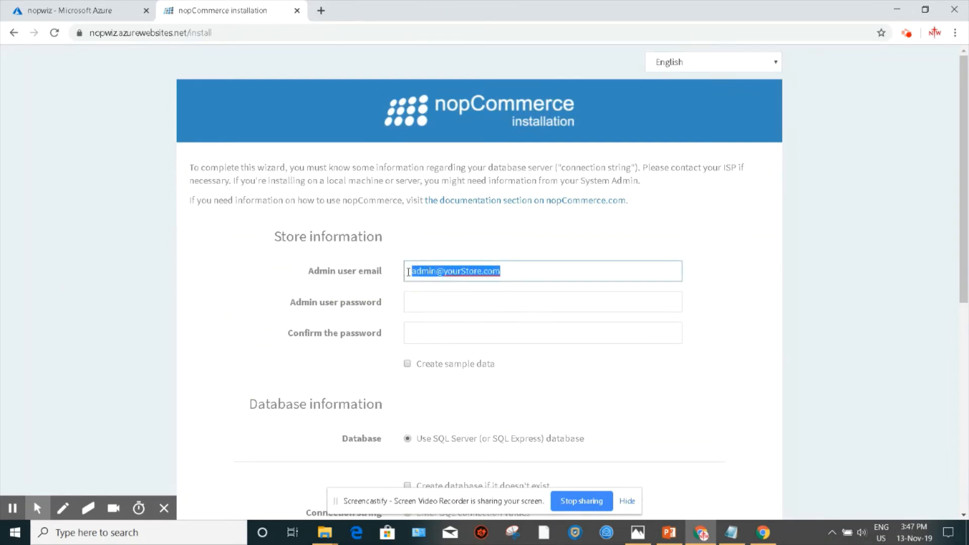
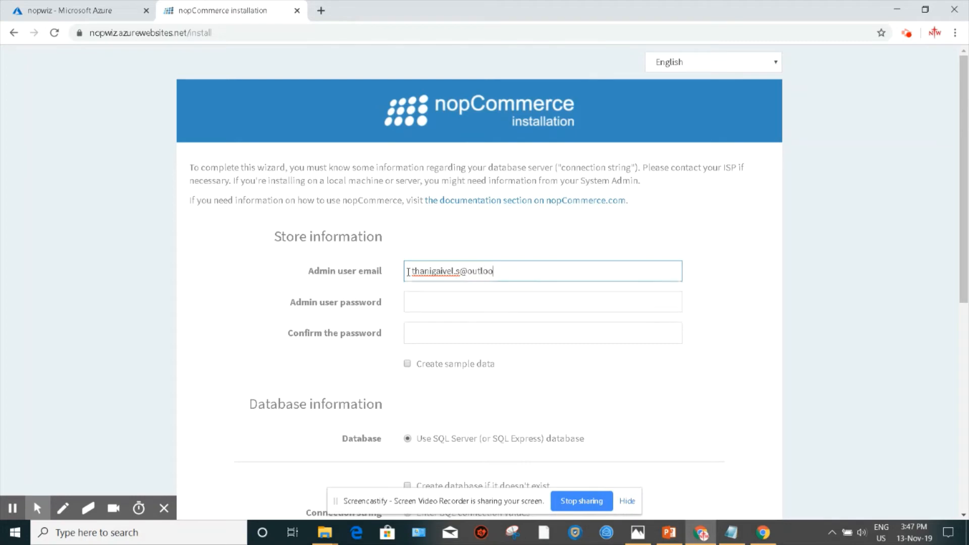
Step: Enter and confirm the admin user password
click(413, 305)
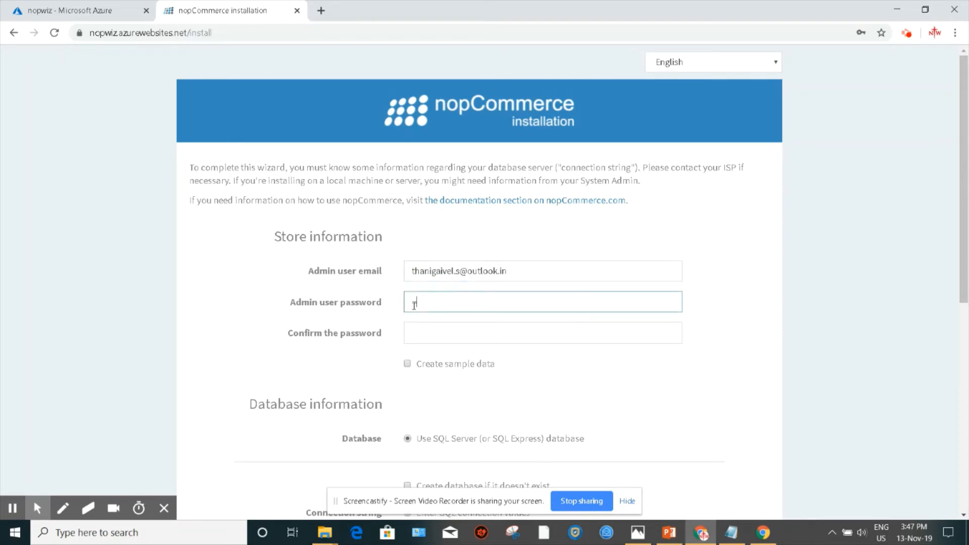
text(***********)
click(412, 335)
text(***)
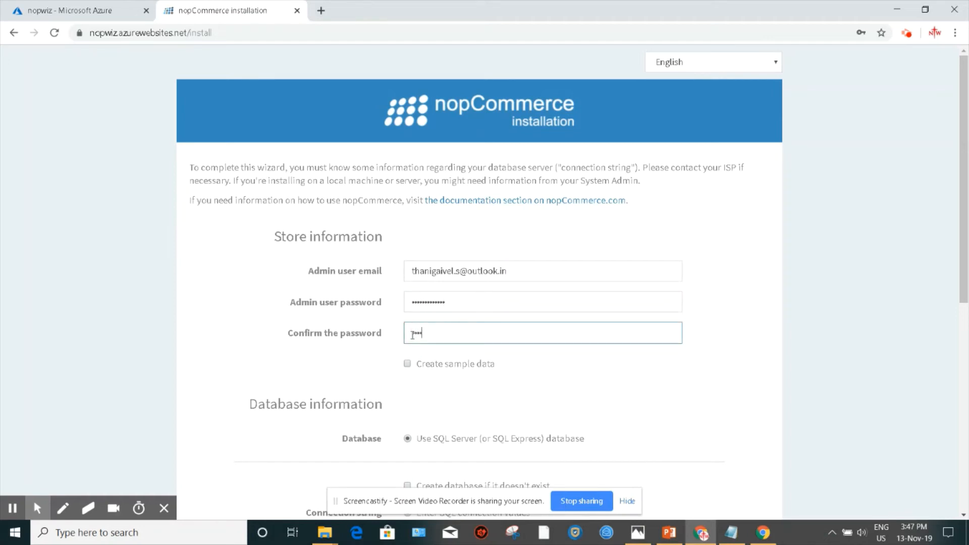
text(********)
Step: Enable the Create sample data option
click(407, 364)
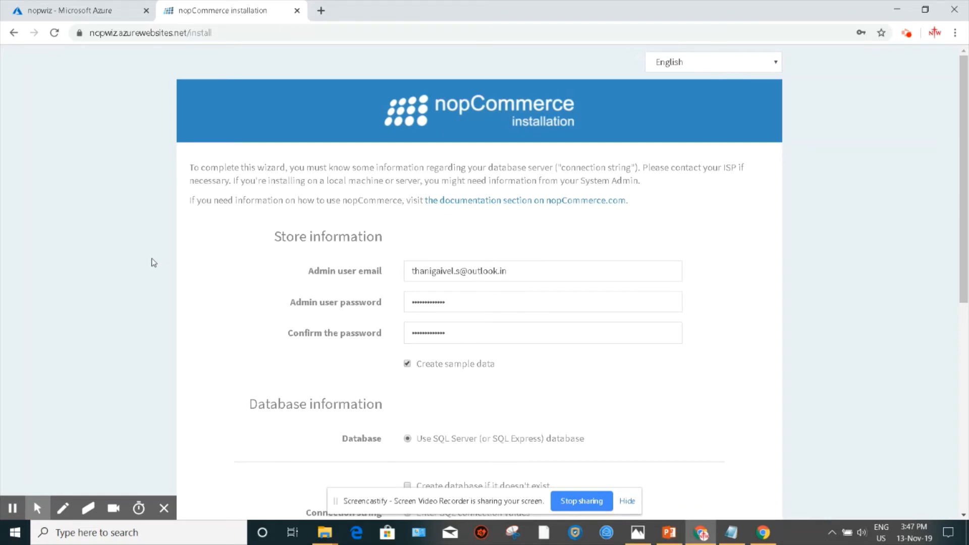
click(409, 365)
click(409, 365)
Step: Copy the nopwiz SQL database's server name from the Azure portal into the wizard's SQL Server name field
scroll(115, 360, down, 5)
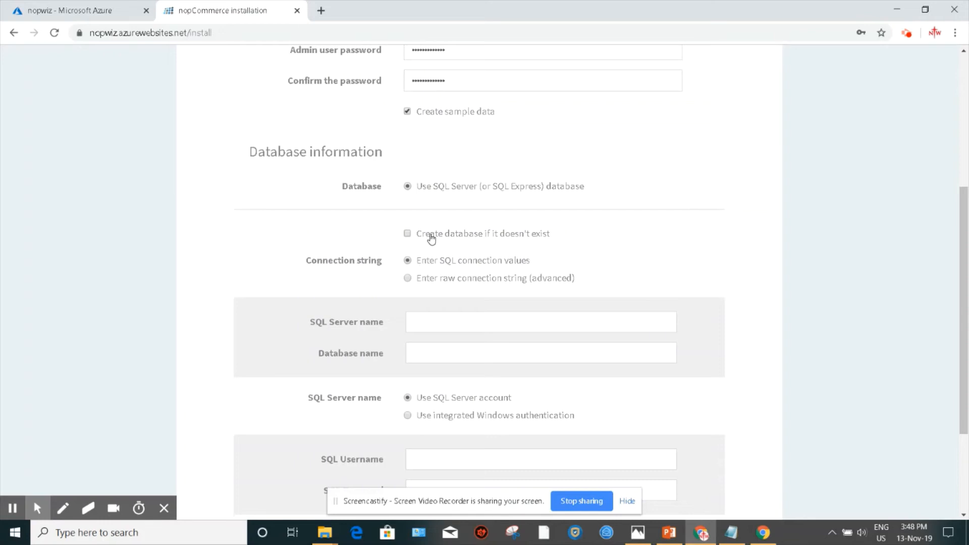
scroll(551, 239, down, 1)
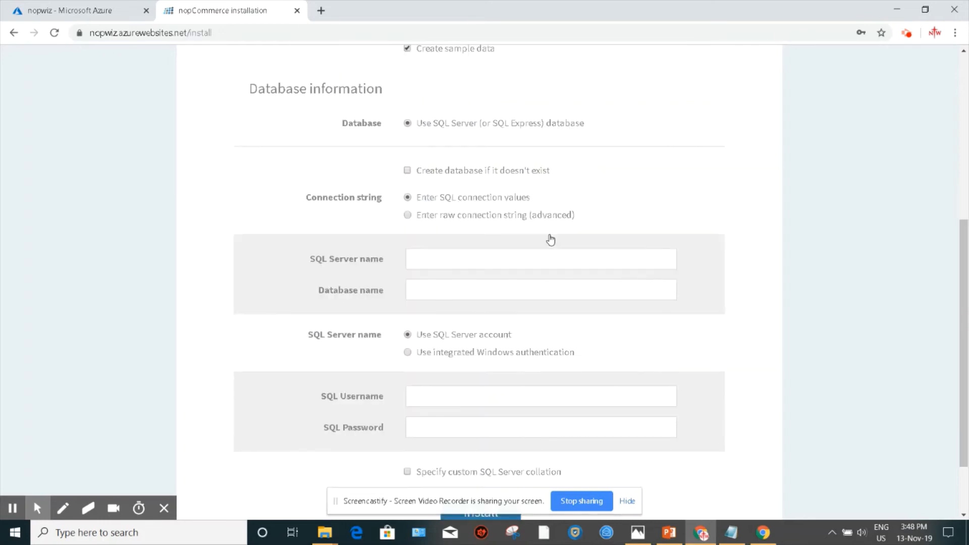
click(445, 255)
click(111, 10)
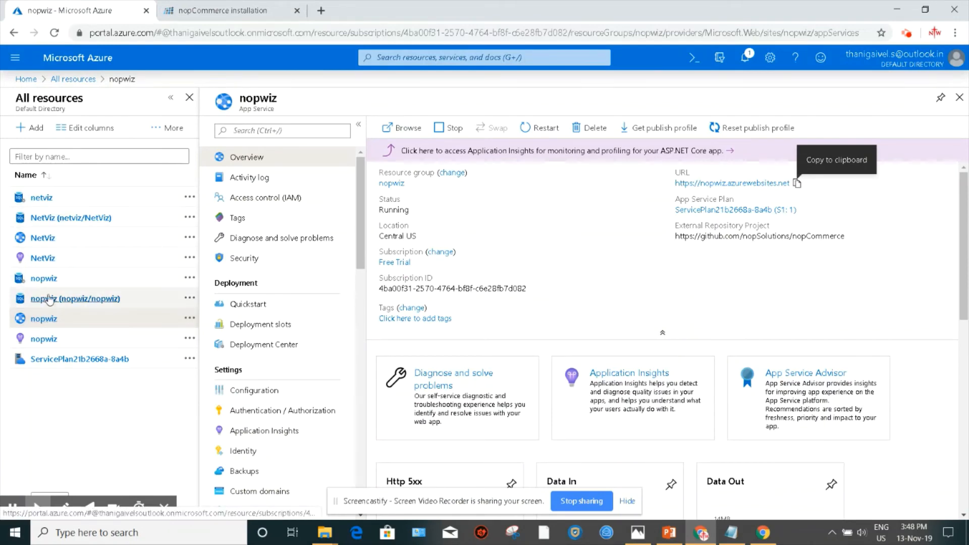
click(43, 279)
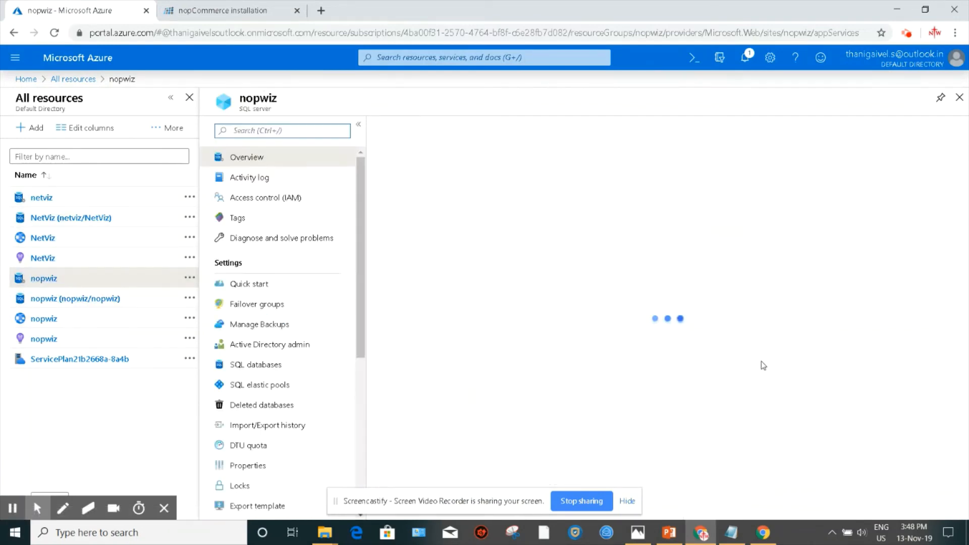
scroll(879, 369, down, 5)
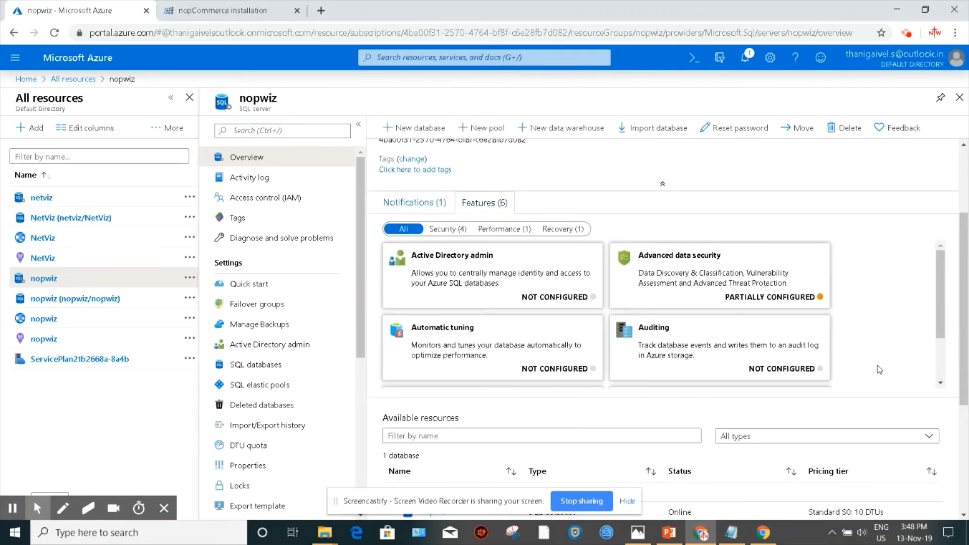
click(433, 323)
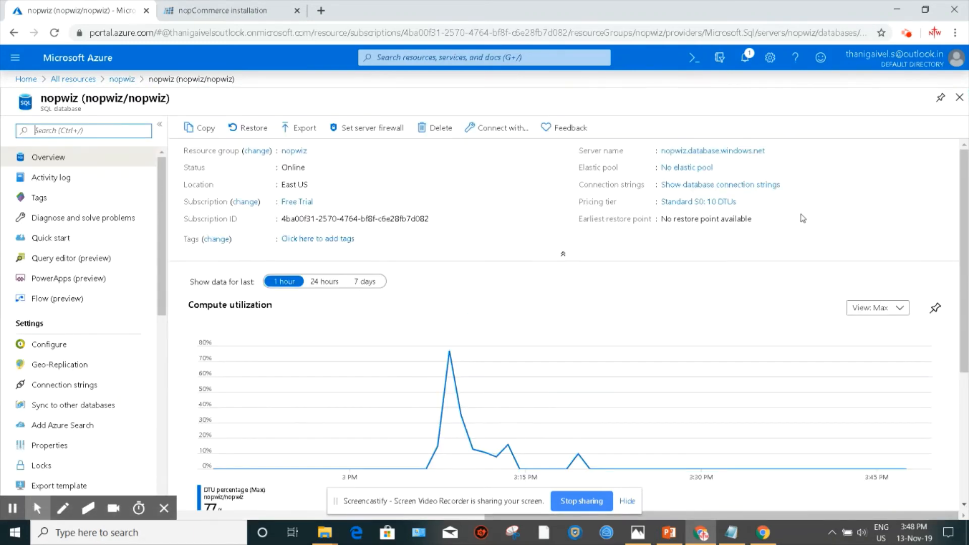
click(772, 150)
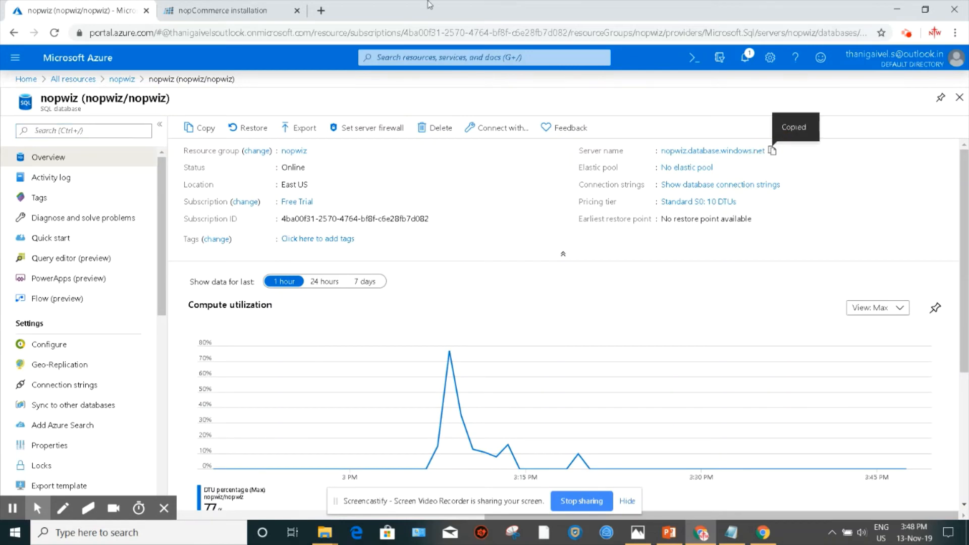
click(202, 5)
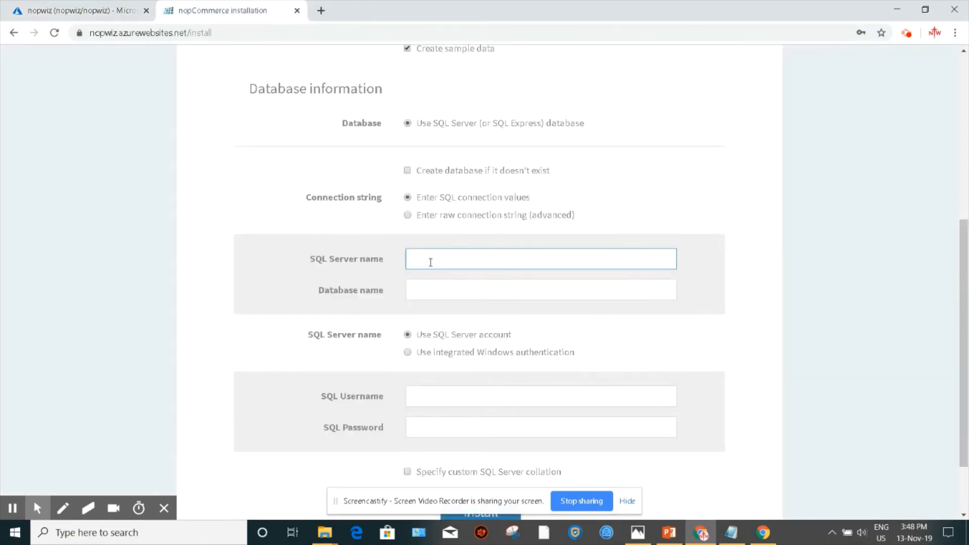
key(ctrl+v)
Step: Set the database name and the SQL username to nopwiz
click(426, 288)
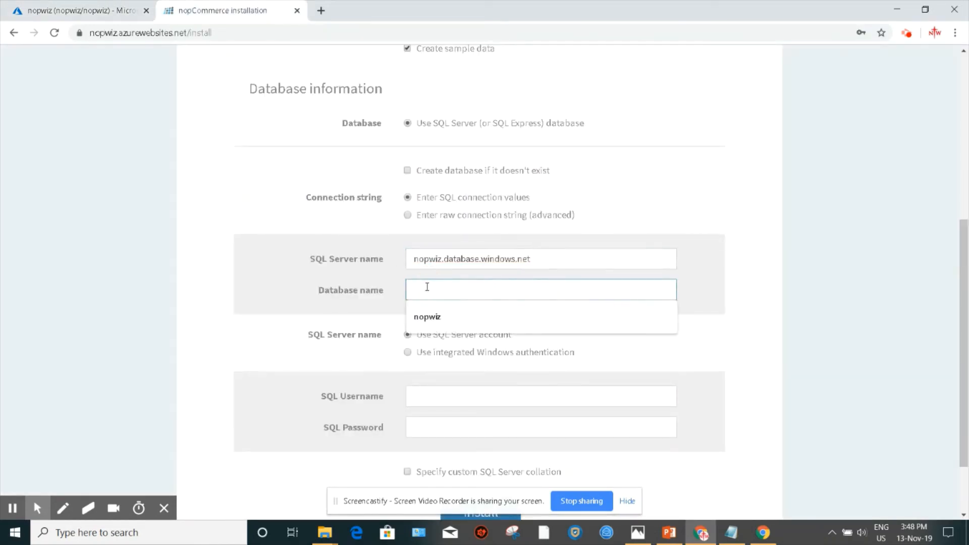
text(nopwiz)
scroll(288, 310, down, 1)
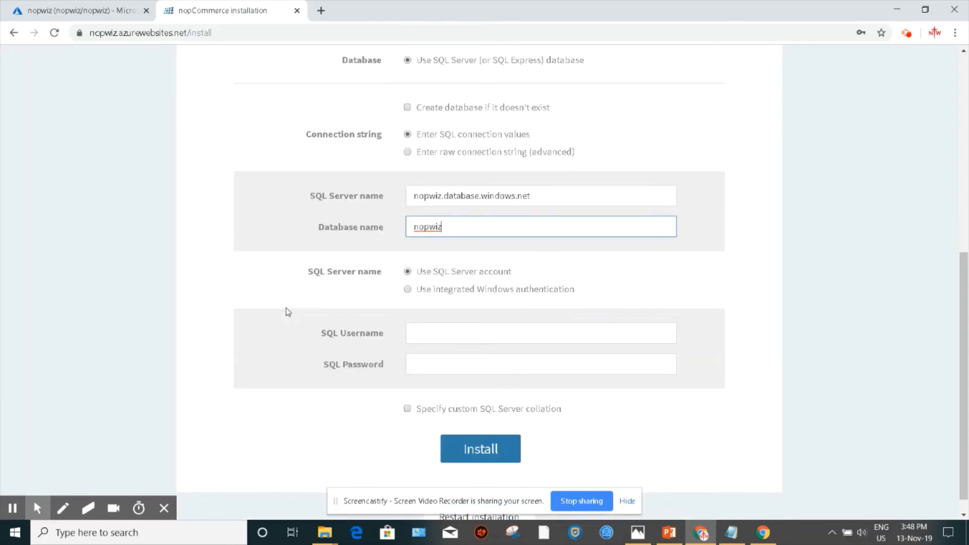
click(437, 336)
text(no)
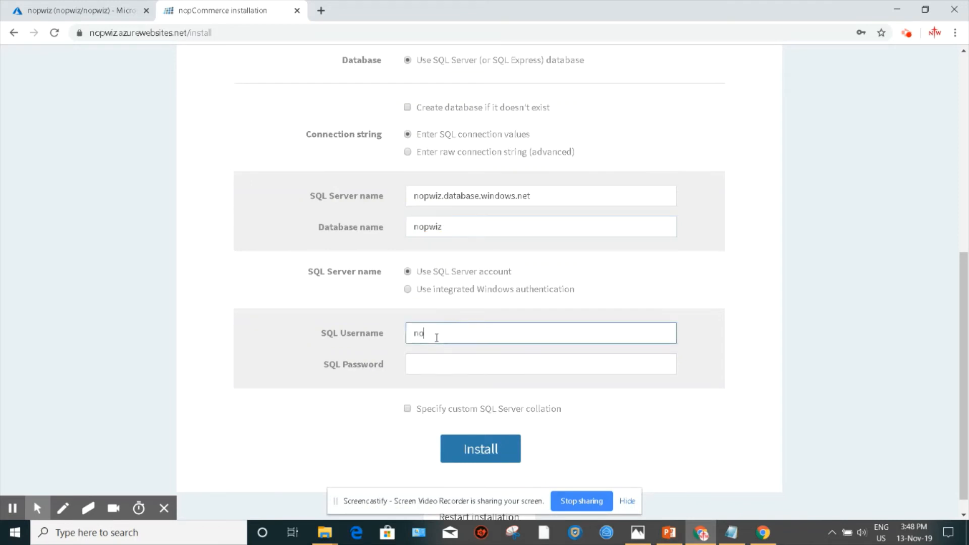
text(pwiz)
Step: Enter the SQL account password
click(428, 357)
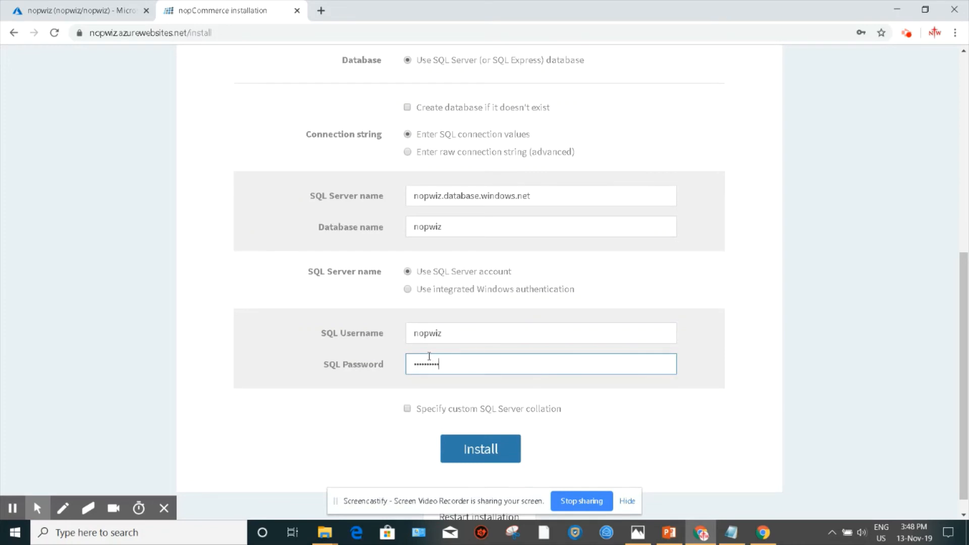
scroll(161, 387, up, 10)
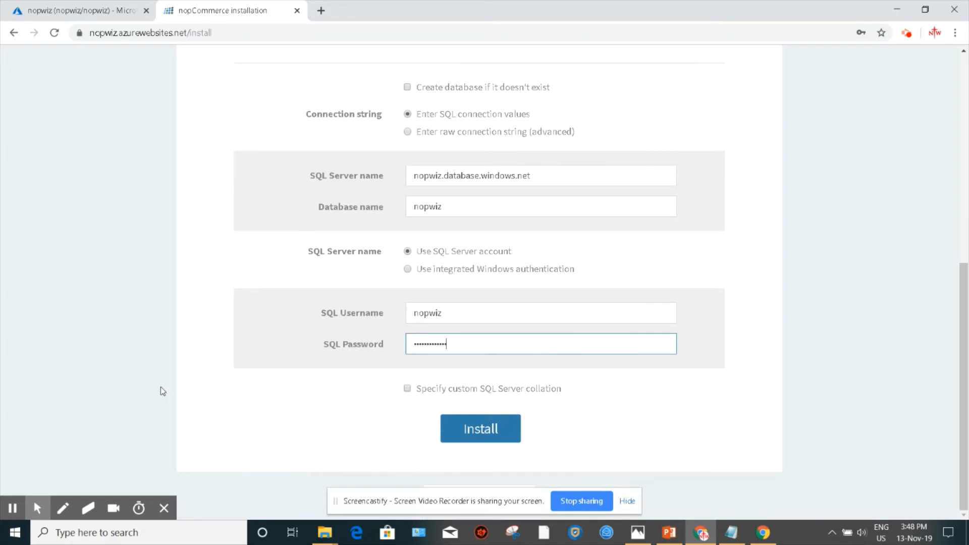
Step: Review the entered store details and start the nopCommerce installation
triple_click(418, 272)
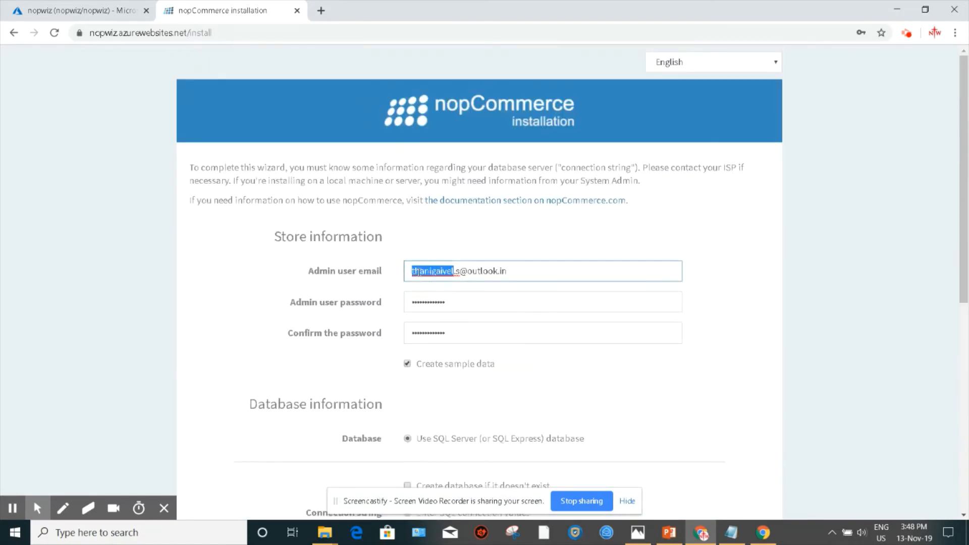
click(217, 317)
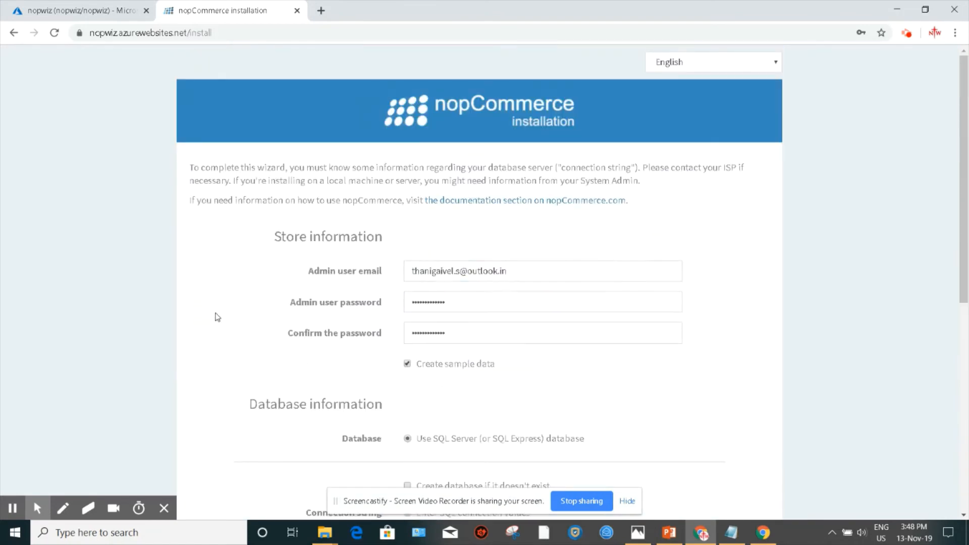
triple_click(480, 271)
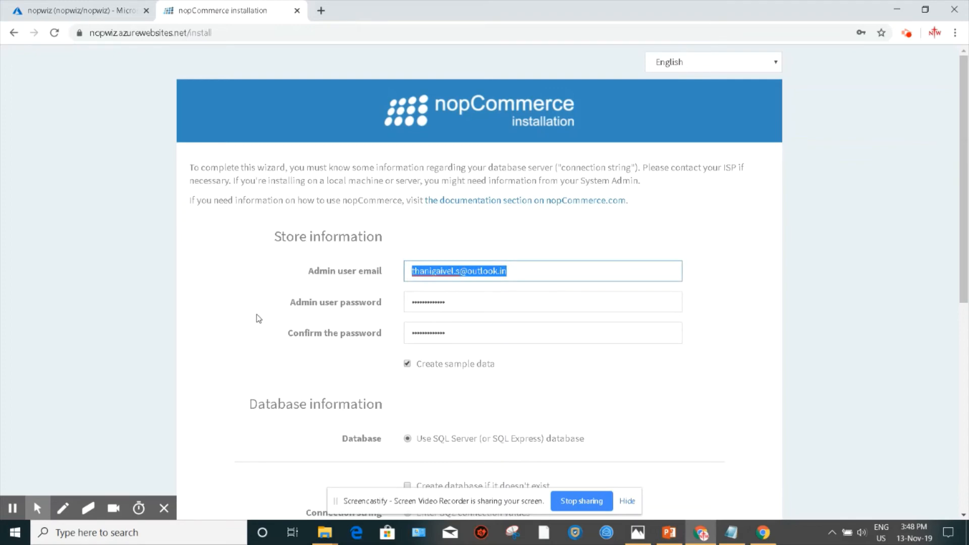
scroll(259, 319, down, 8)
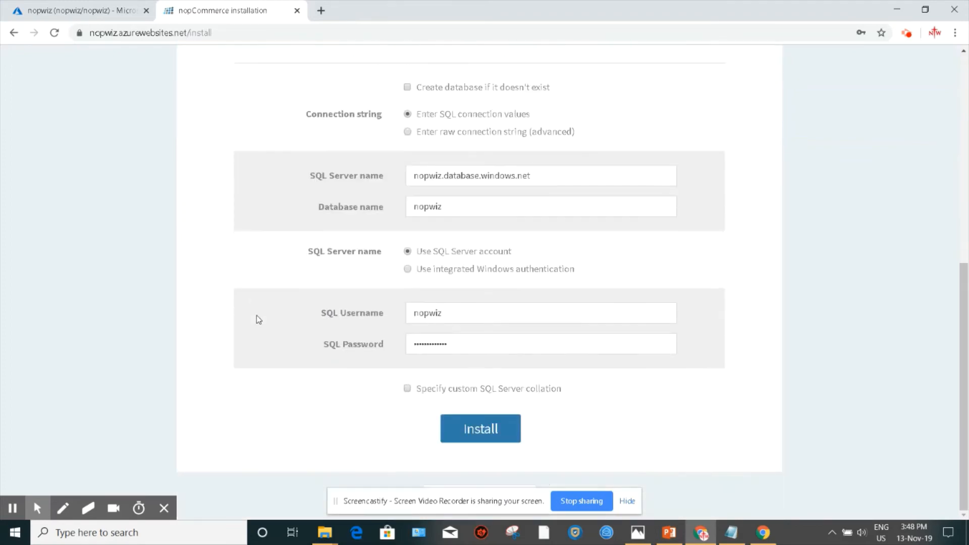
click(488, 429)
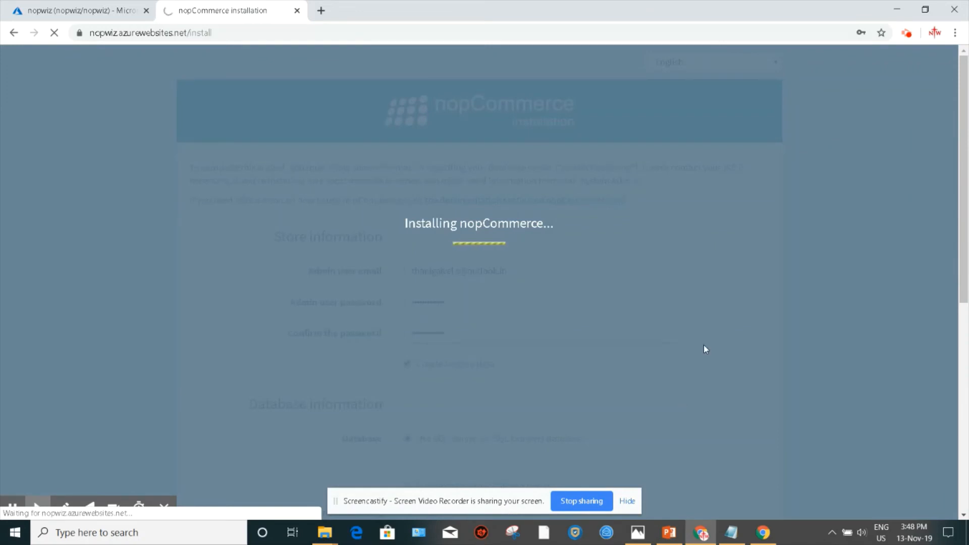
Step: Browse the installed nopCommerce storefront, switching briefly to the Azure portal tab and back
click(907, 33)
click(825, 181)
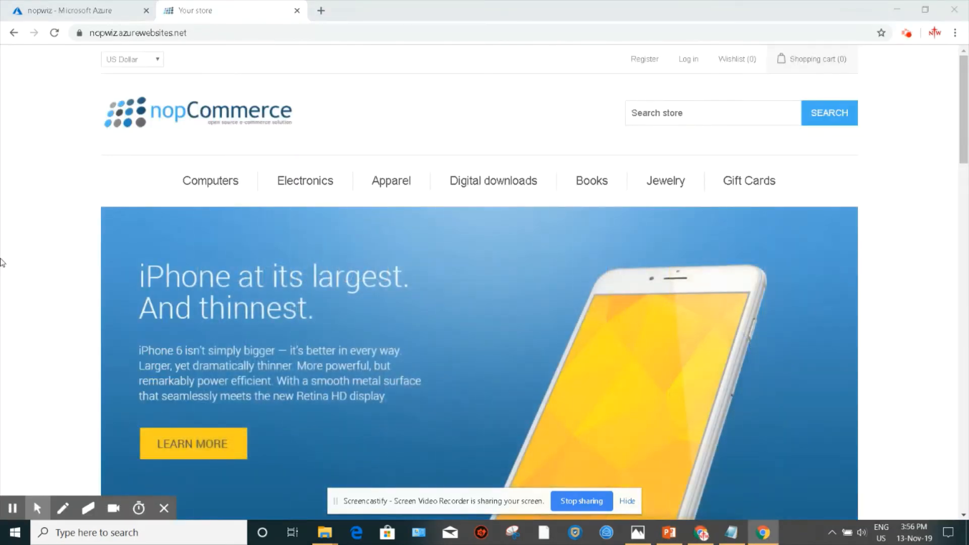
scroll(4, 283, down, 10)
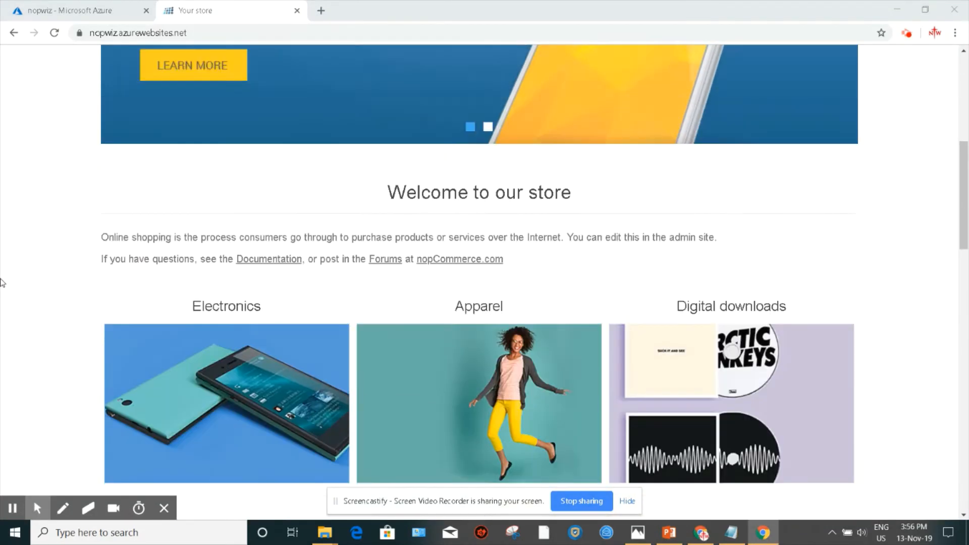
scroll(4, 282, down, 20)
scroll(4, 283, up, 17)
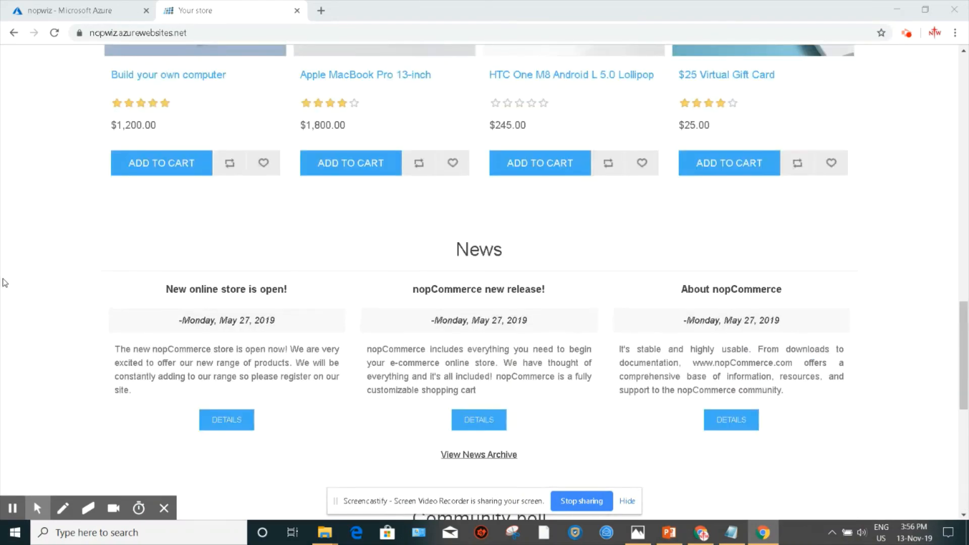
scroll(15, 260, up, 3)
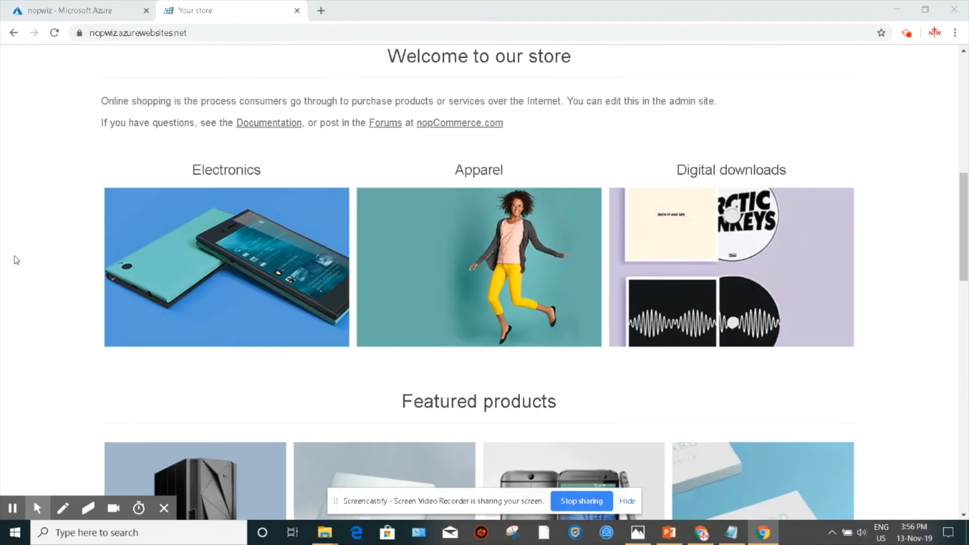
scroll(15, 260, up, 8)
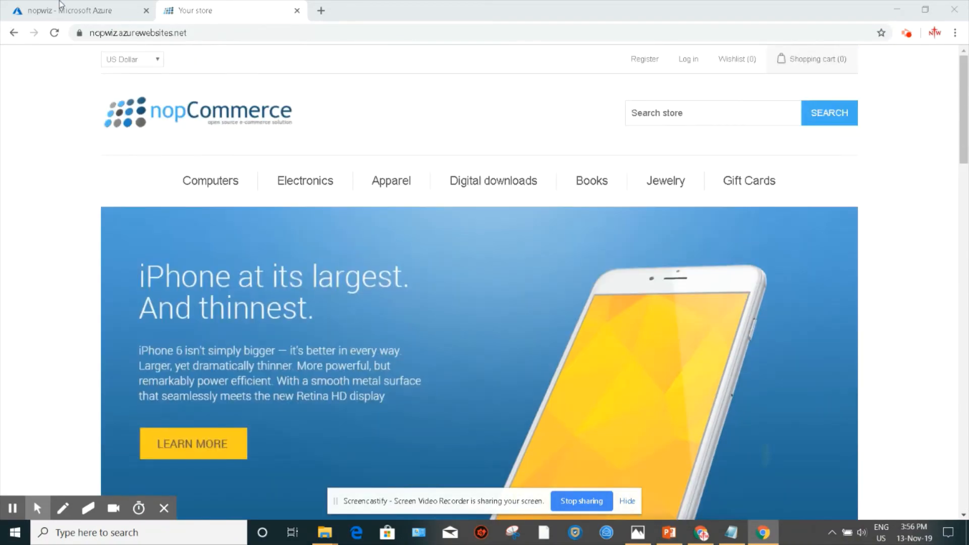
click(71, 7)
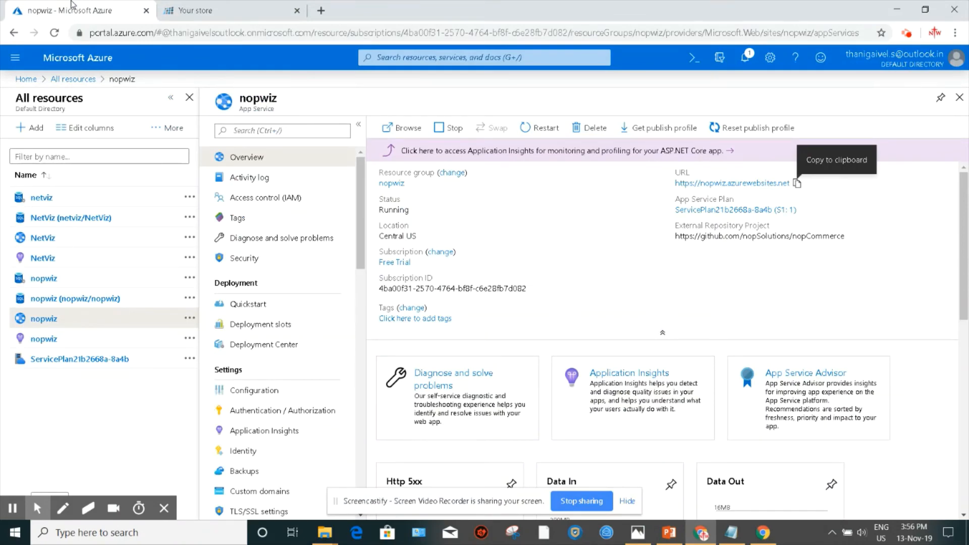
click(250, 6)
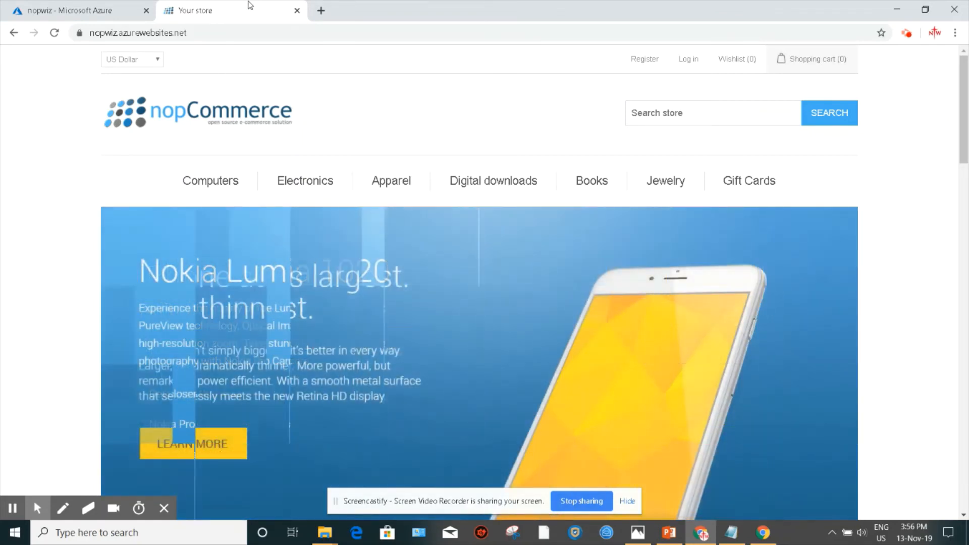
Step: Scroll through the storefront home page's banners, category tiles and featured products
click(104, 2)
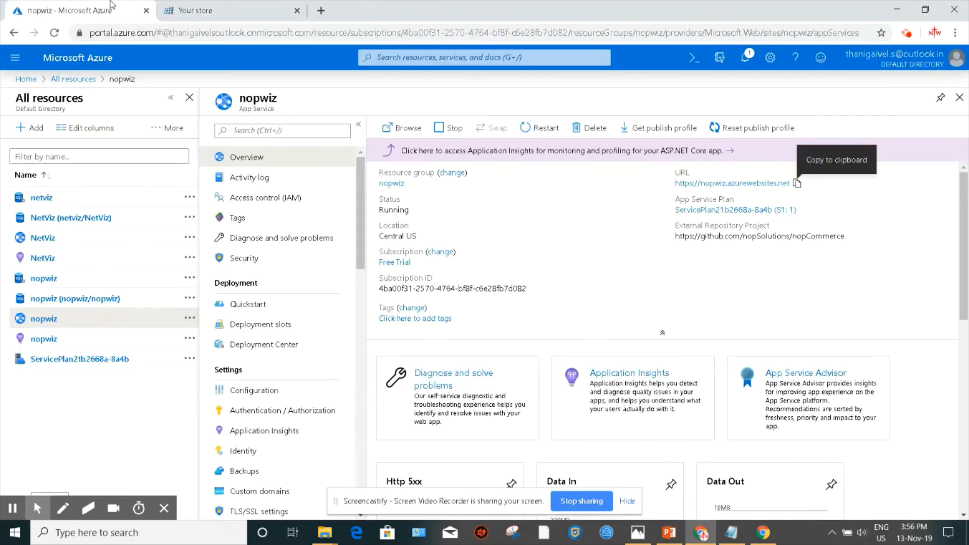
click(208, 2)
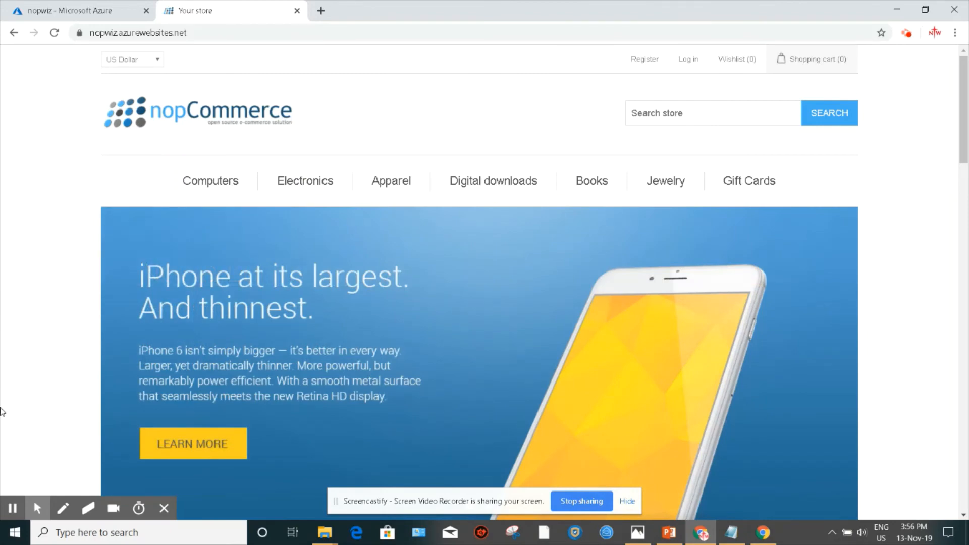
scroll(22, 369, down, 5)
scroll(24, 372, up, 5)
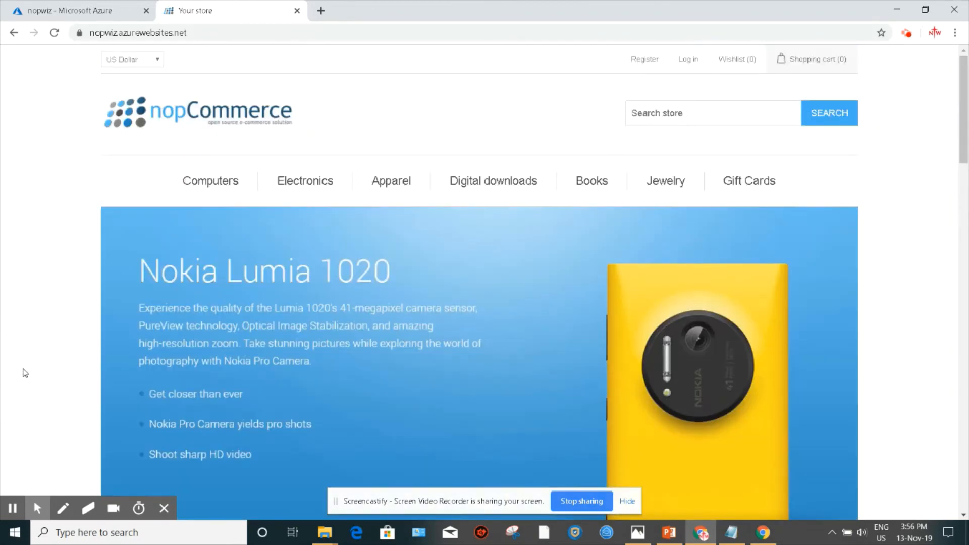
scroll(25, 373, down, 12)
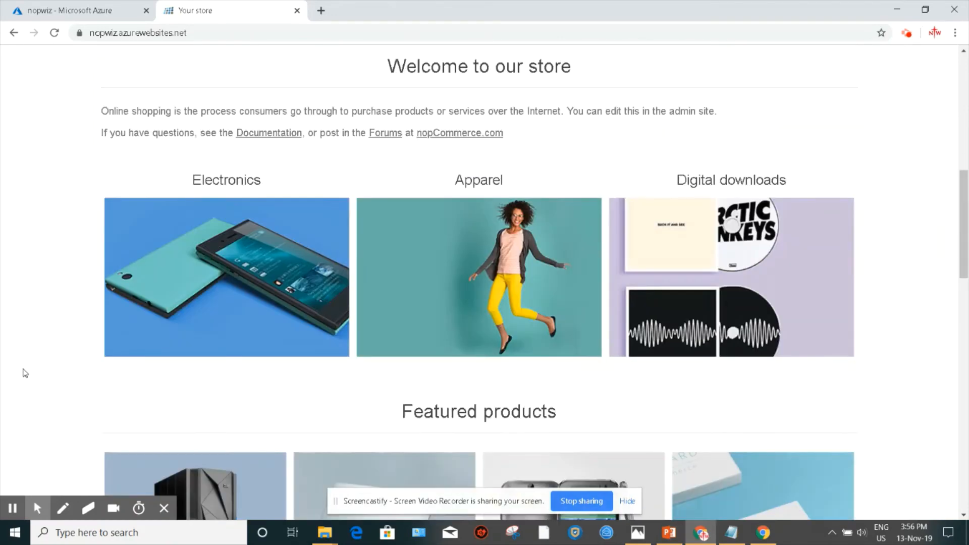
scroll(26, 373, up, 6)
scroll(24, 376, down, 12)
scroll(24, 377, up, 10)
scroll(22, 376, down, 7)
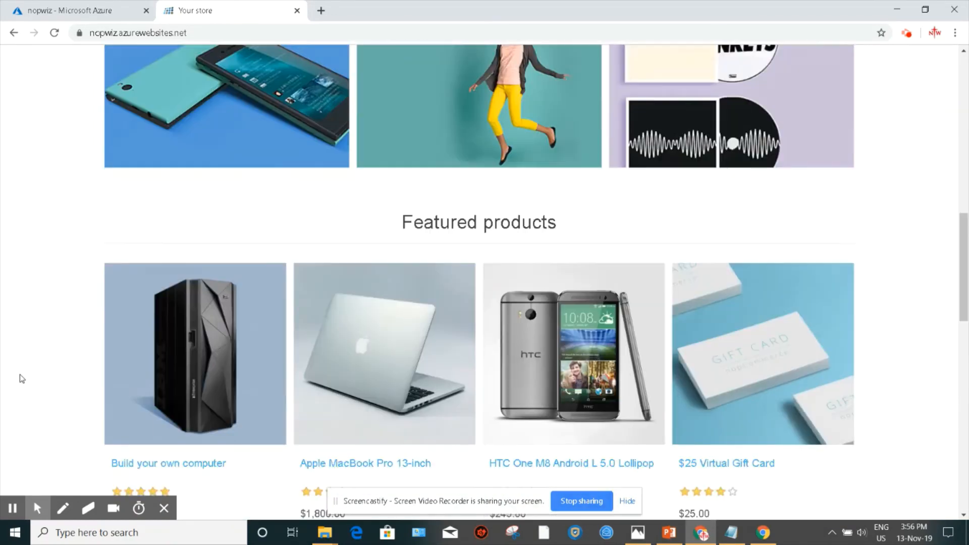
scroll(12, 343, up, 7)
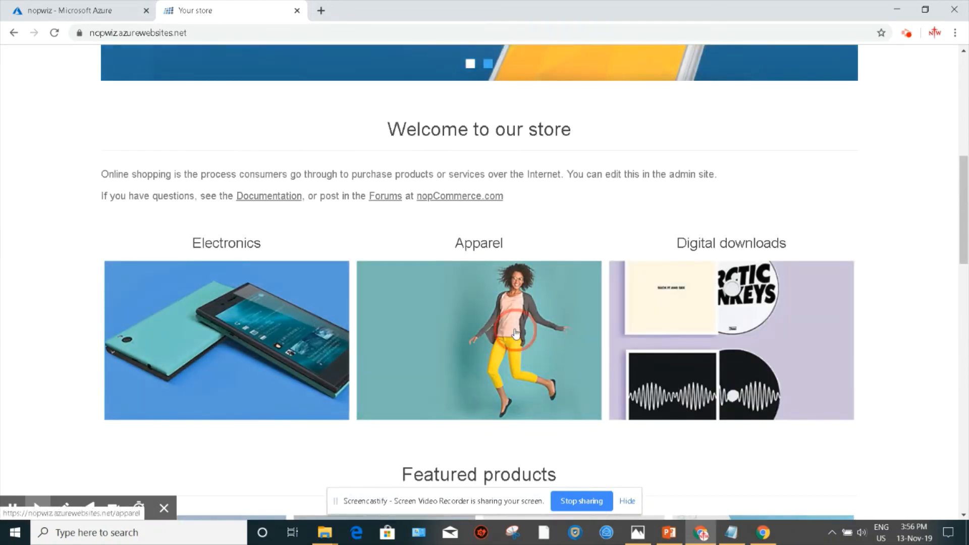
Step: Open the Apparel category and browse the Shoes subcategory's product listing
click(515, 332)
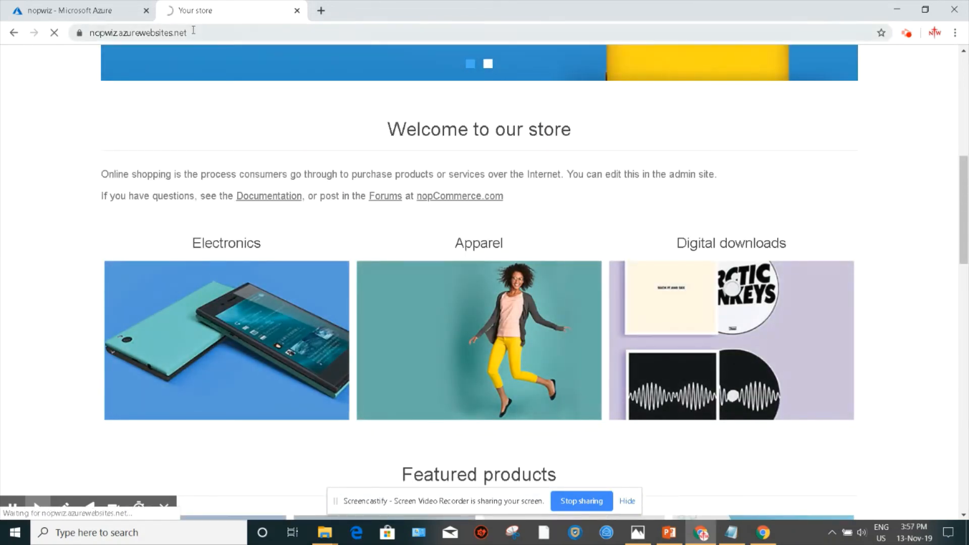
drag(193, 30, 76, 24)
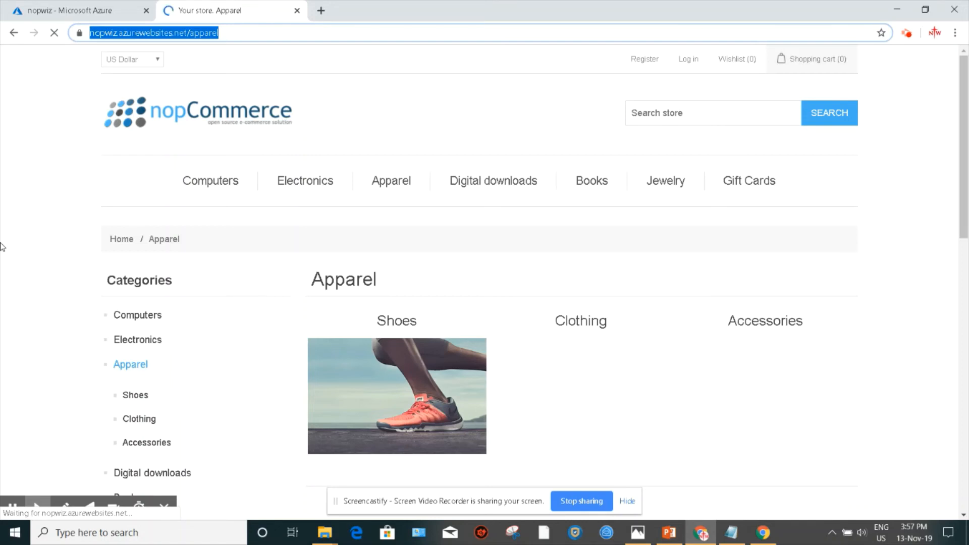
scroll(532, 365, down, 2)
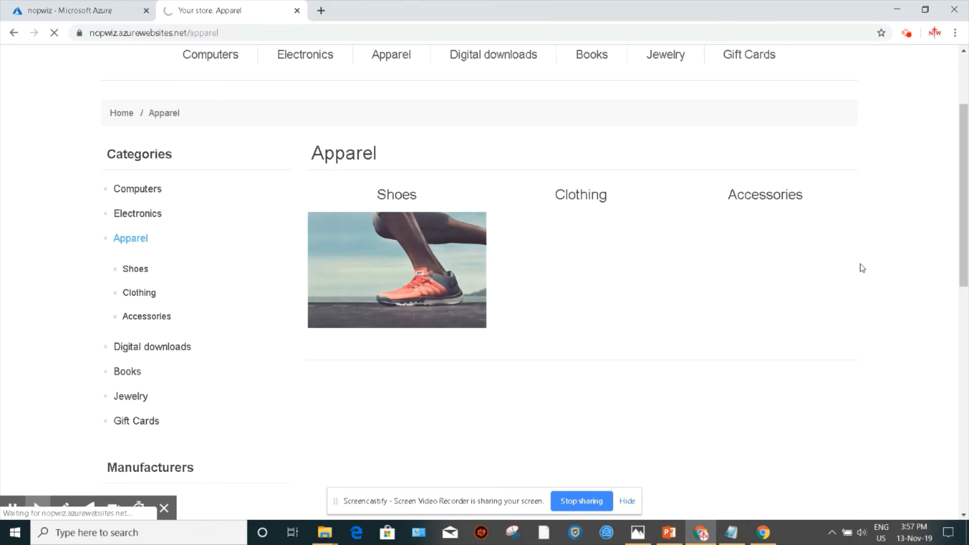
scroll(862, 268, up, 3)
scroll(861, 268, down, 6)
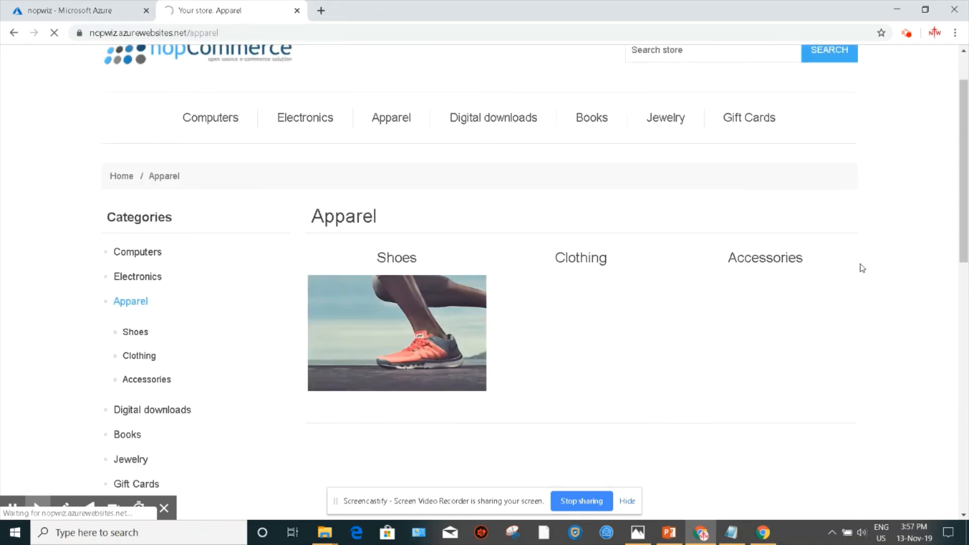
scroll(862, 268, down, 3)
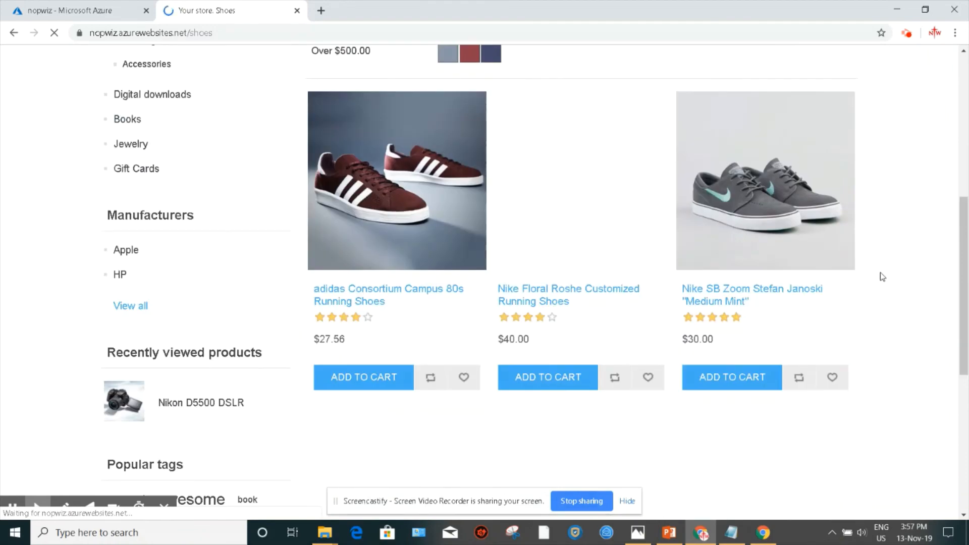
scroll(871, 275, up, 3)
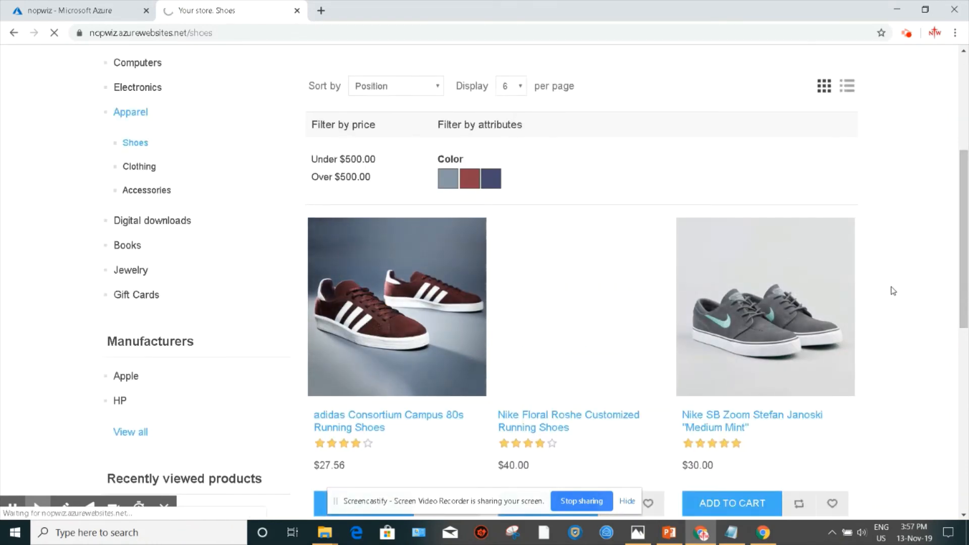
scroll(890, 287, up, 5)
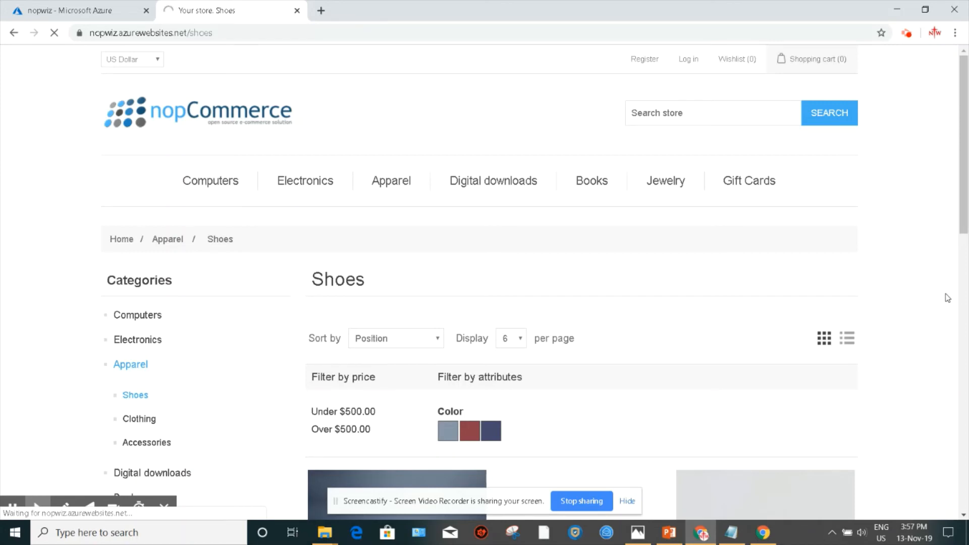
scroll(44, 326, down, 1)
scroll(43, 325, down, 10)
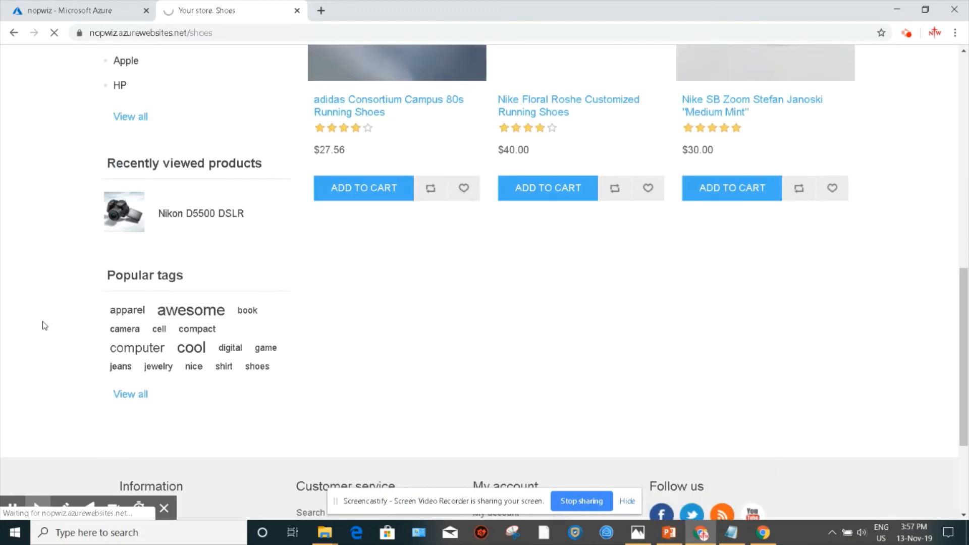
scroll(43, 325, up, 5)
scroll(42, 325, up, 6)
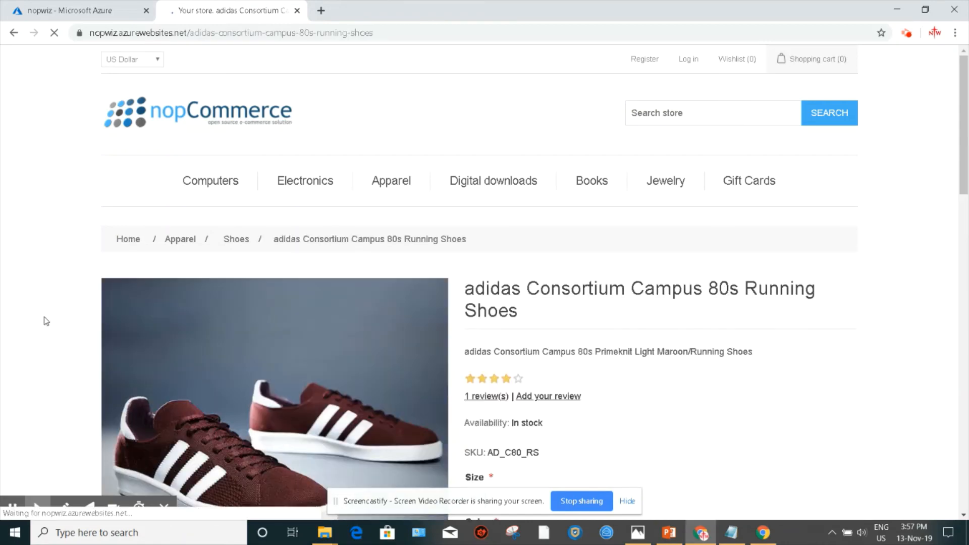
Step: Examine the adidas Consortium Campus 80s Running Shoes product page and its options
scroll(45, 321, down, 5)
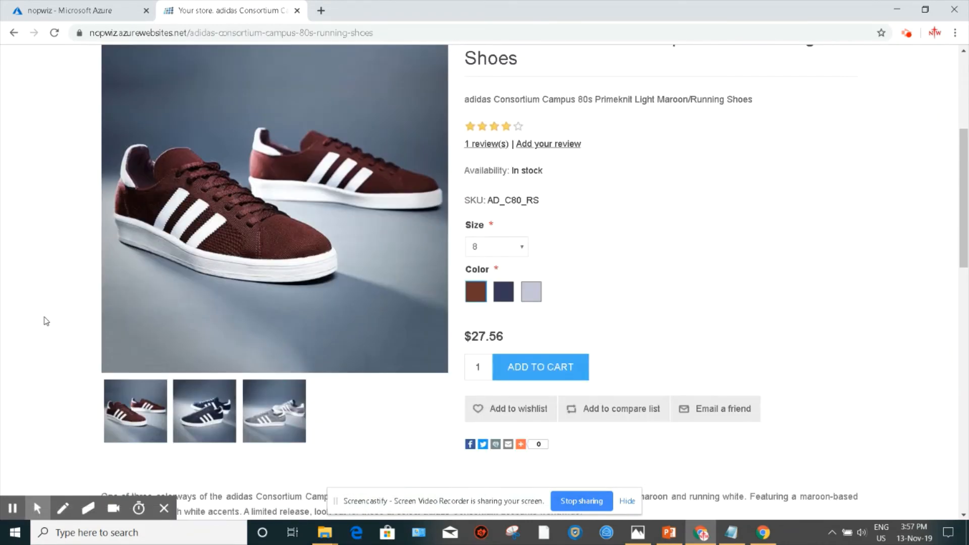
scroll(208, 313, up, 4)
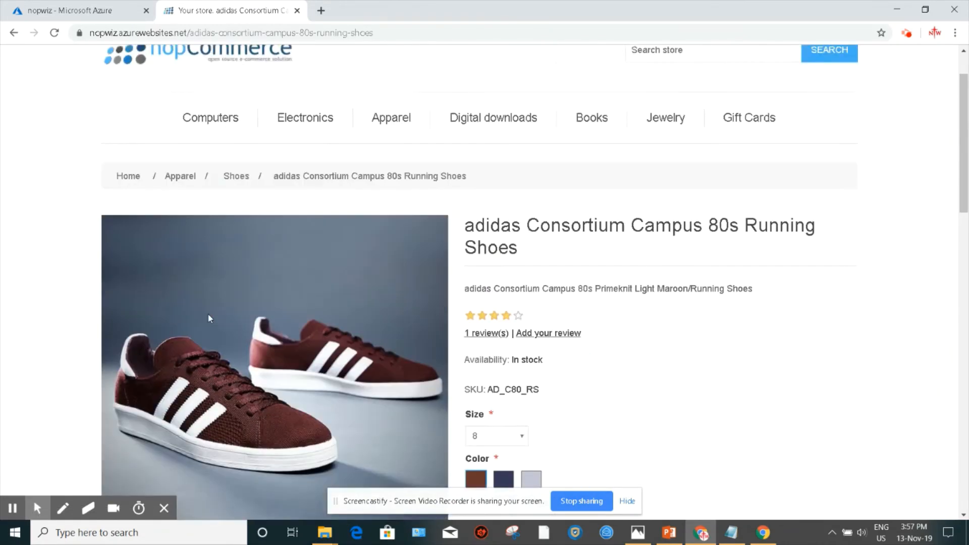
scroll(207, 313, down, 15)
scroll(213, 328, down, 2)
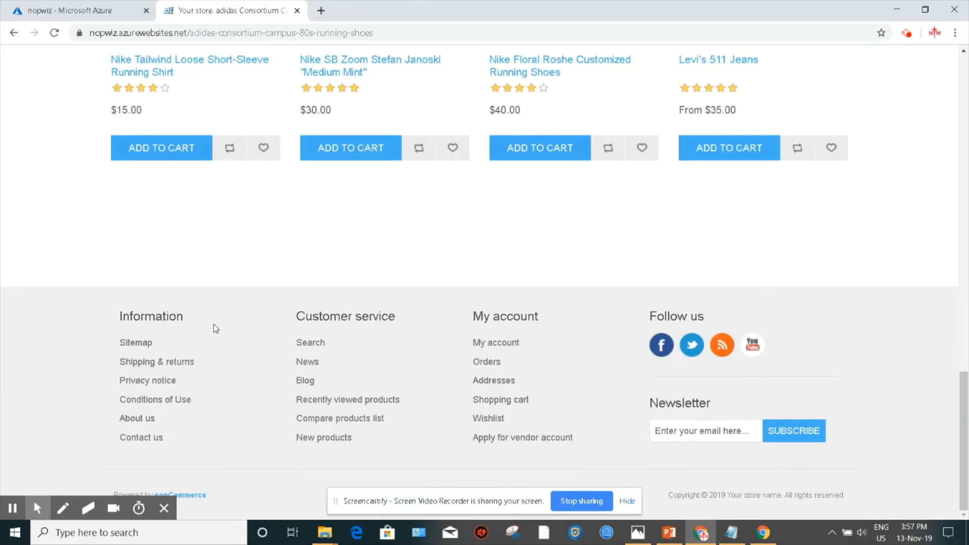
scroll(3, 338, up, 14)
scroll(4, 348, up, 8)
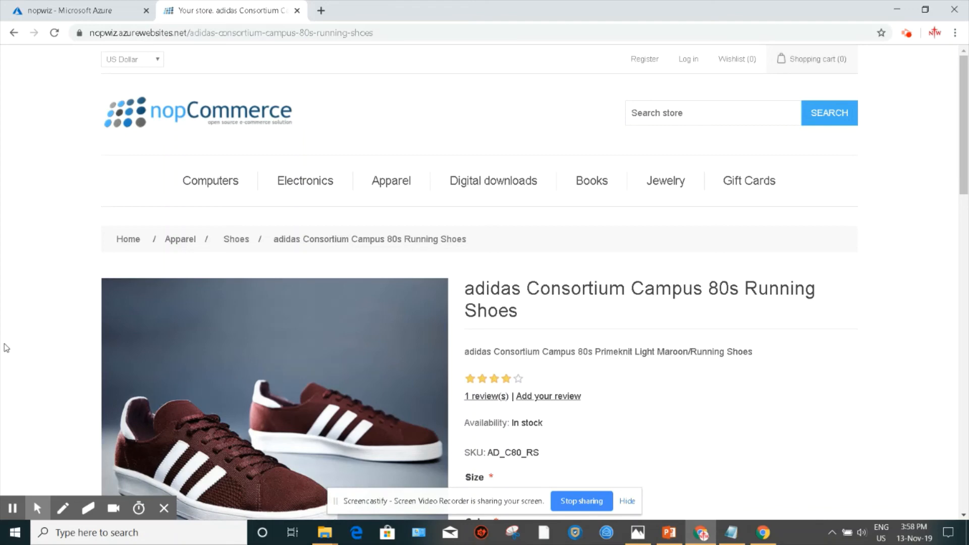
scroll(6, 344, down, 1)
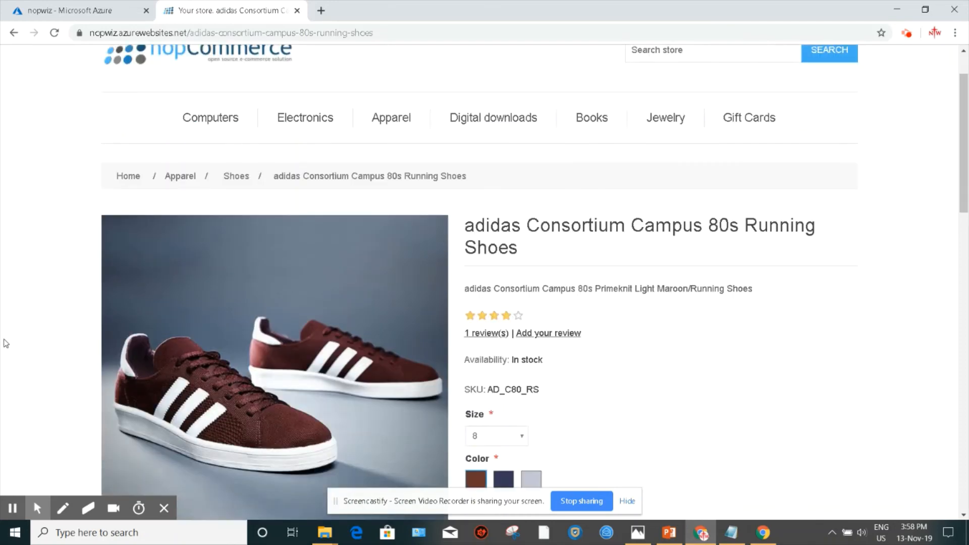
scroll(6, 345, down, 5)
scroll(6, 344, up, 5)
scroll(10, 330, up, 1)
scroll(10, 330, down, 4)
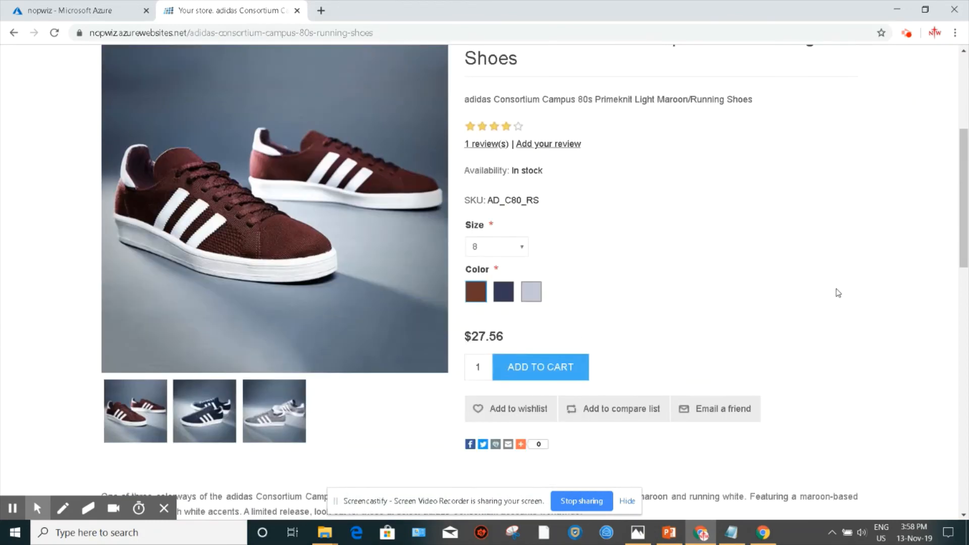
Step: Add the adidas Consortium Campus 80s Running Shoes to the shopping cart and return to the store home page
click(552, 364)
scroll(792, 325, up, 5)
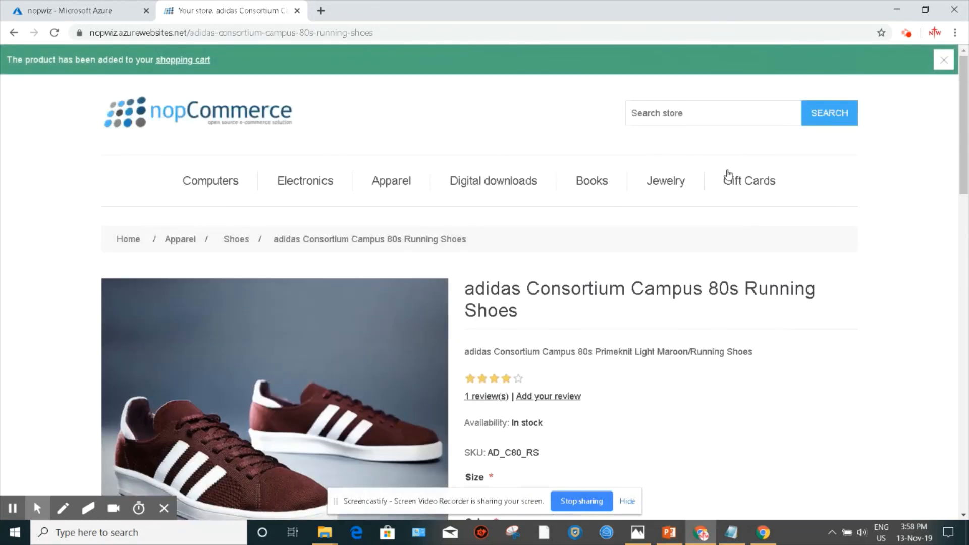
click(180, 125)
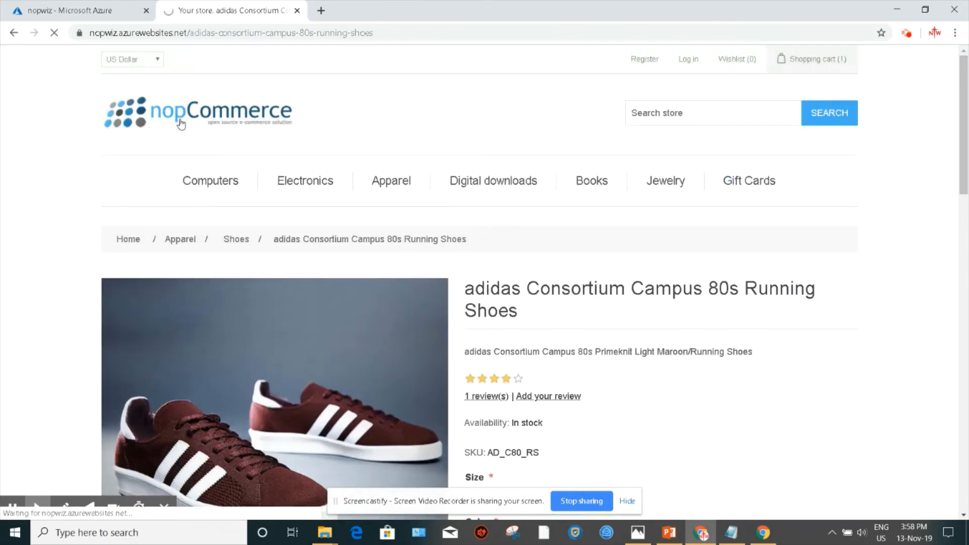
Step: Open the store's /admin address and enter the administrator's e-mail address on the sign-in page
click(305, 33)
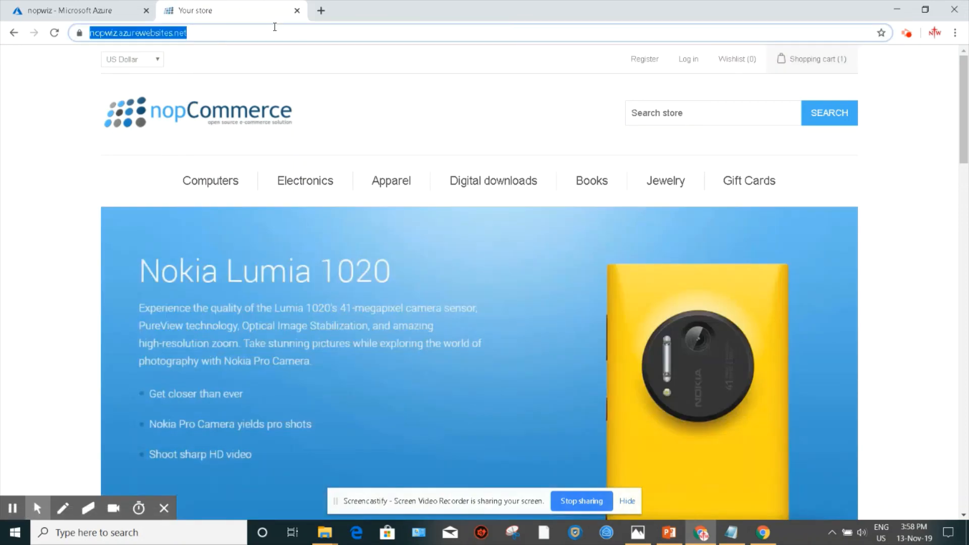
click(305, 33)
text(/admin)
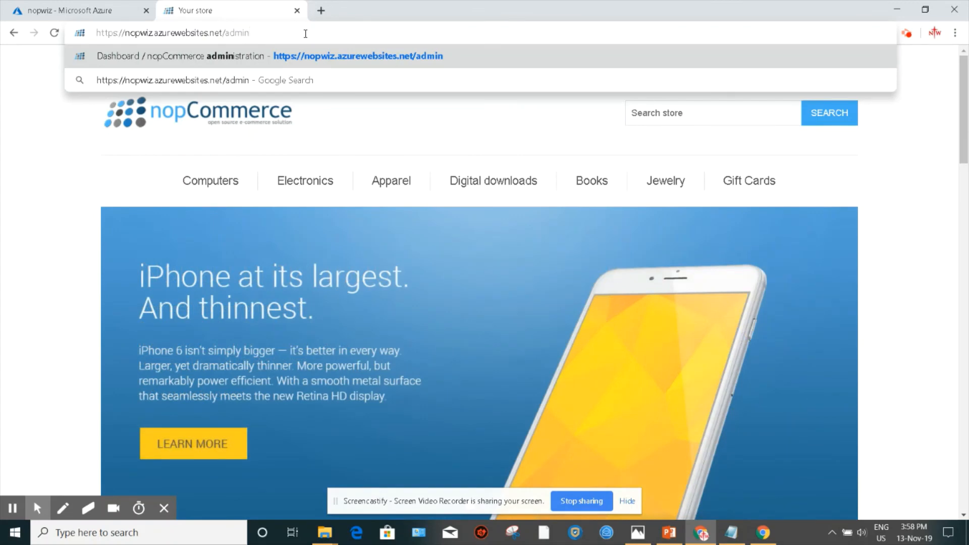
key(Return)
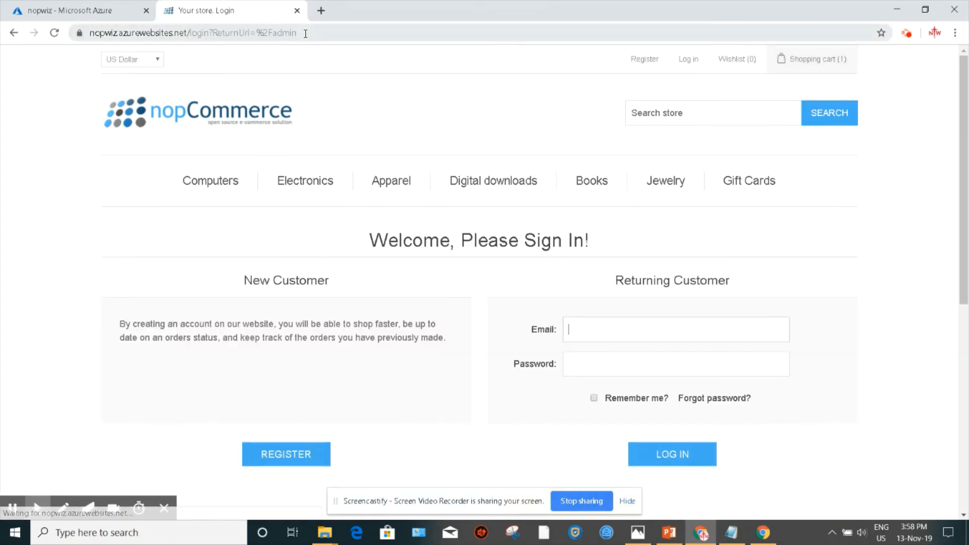
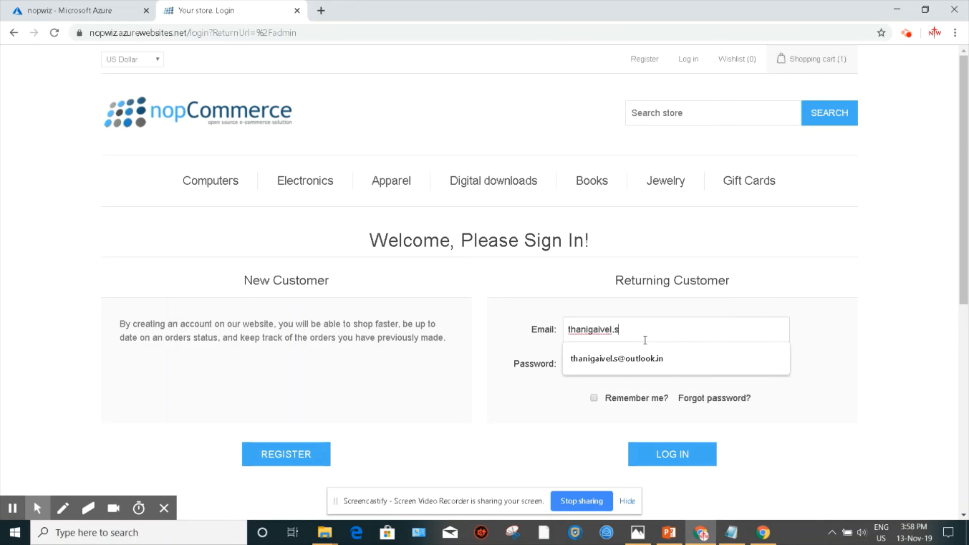
Step: Enter the administrator account password and log in to the admin dashboard
key(Tab)
text(•)
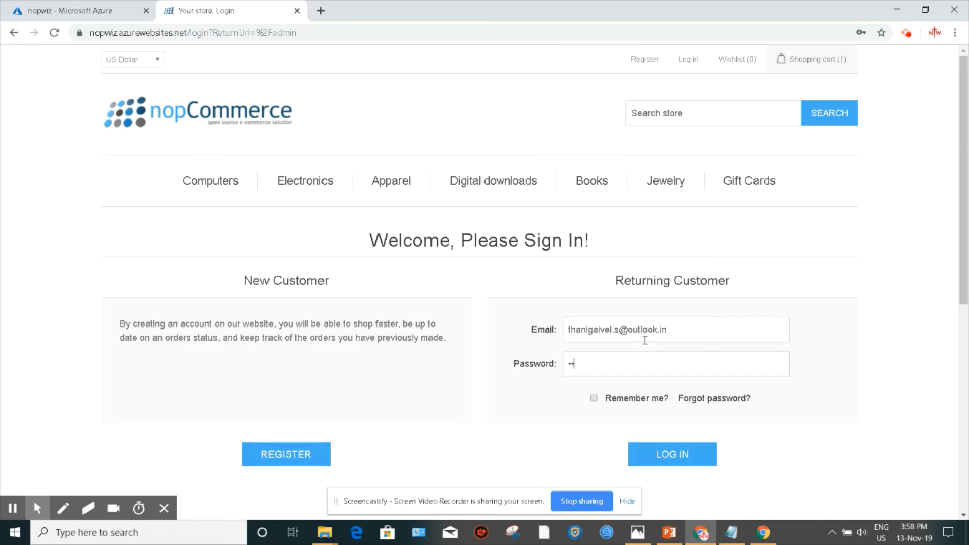
text(•••••••••)
click(699, 462)
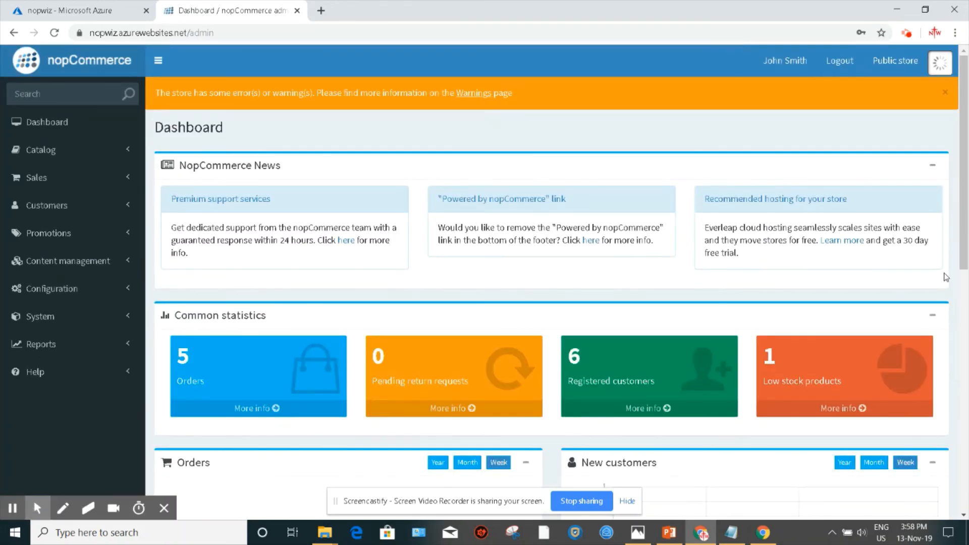
Step: Explore the admin dashboard, expanding the Catalog, Sales, Customers, Promotions, Content management and Configuration menus
scroll(946, 277, down, 9)
scroll(951, 283, up, 9)
scroll(952, 283, down, 1)
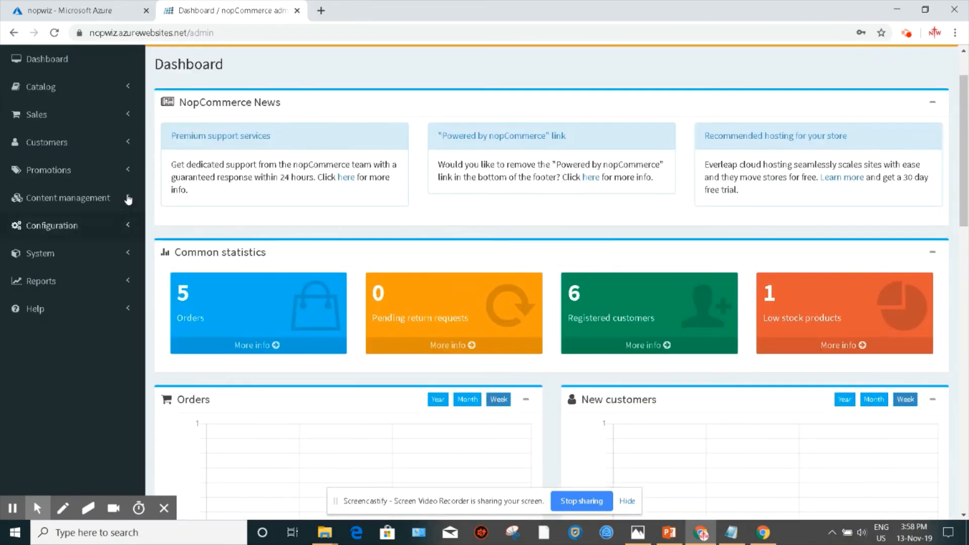
scroll(128, 199, up, 1)
click(128, 151)
scroll(129, 174, down, 2)
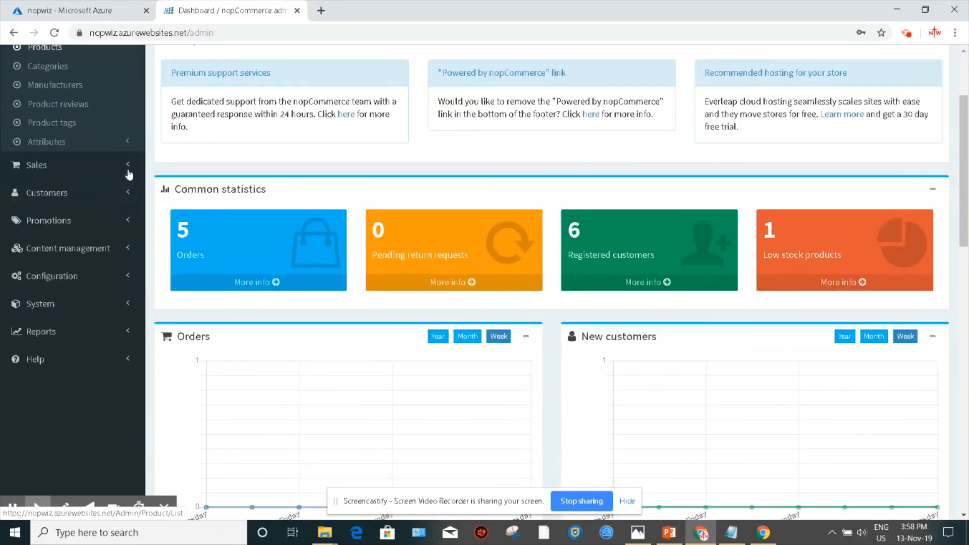
click(128, 173)
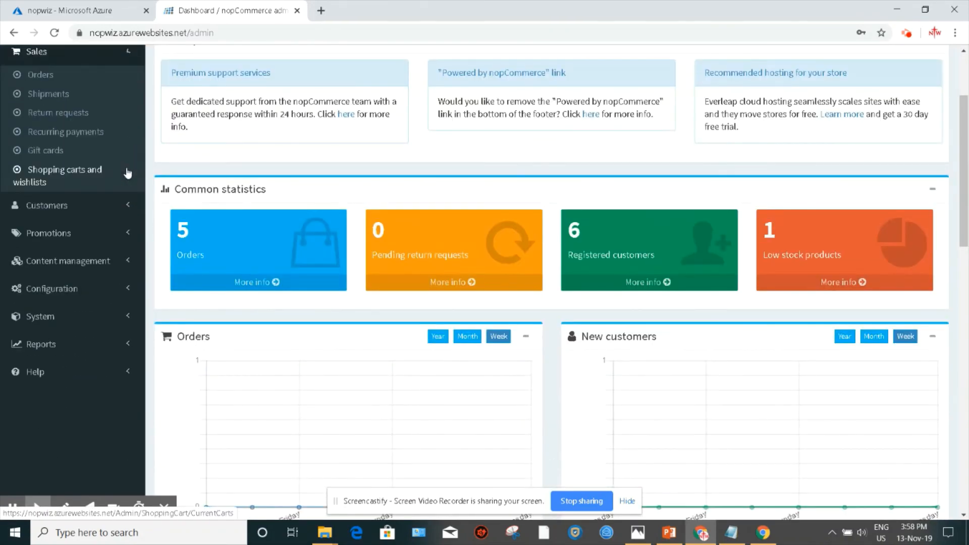
click(122, 211)
click(129, 244)
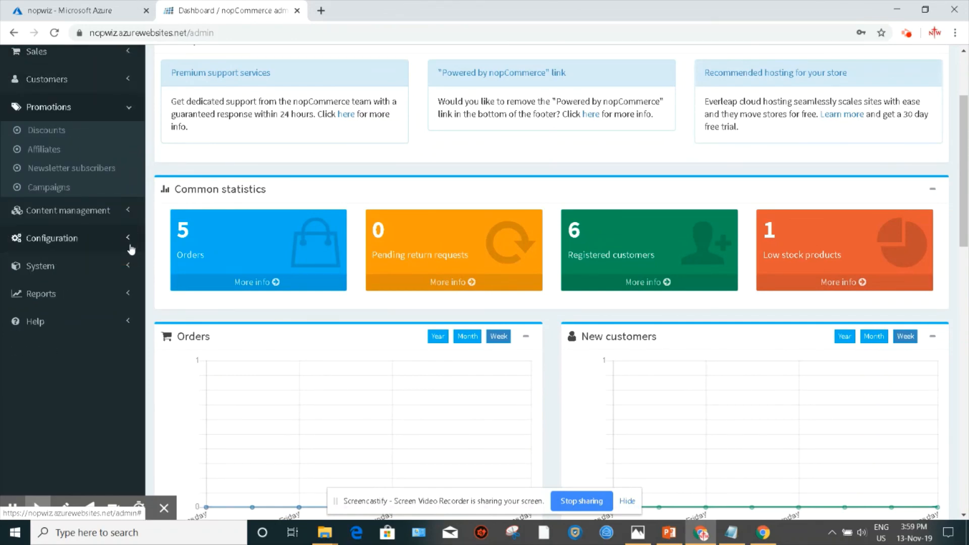
click(126, 212)
click(124, 320)
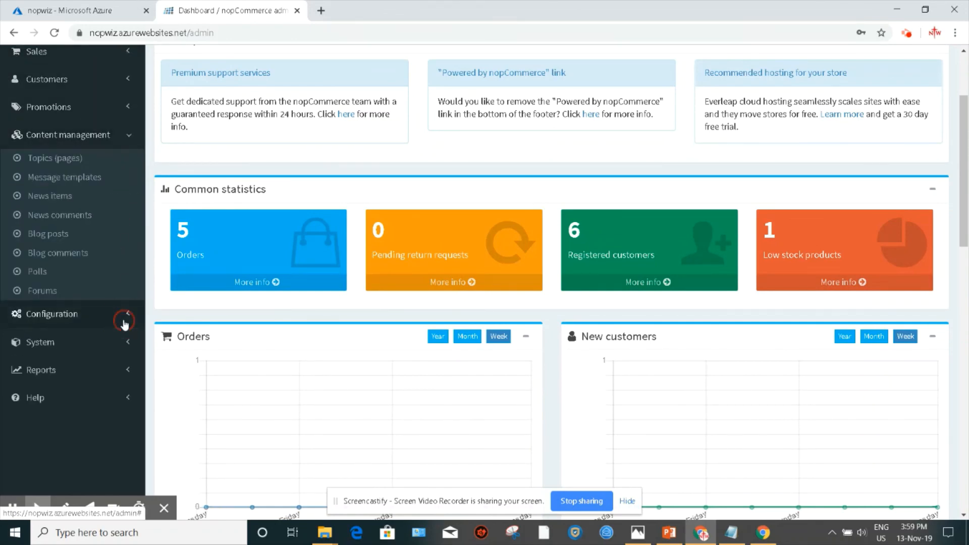
scroll(123, 339, down, 5)
scroll(180, 343, up, 5)
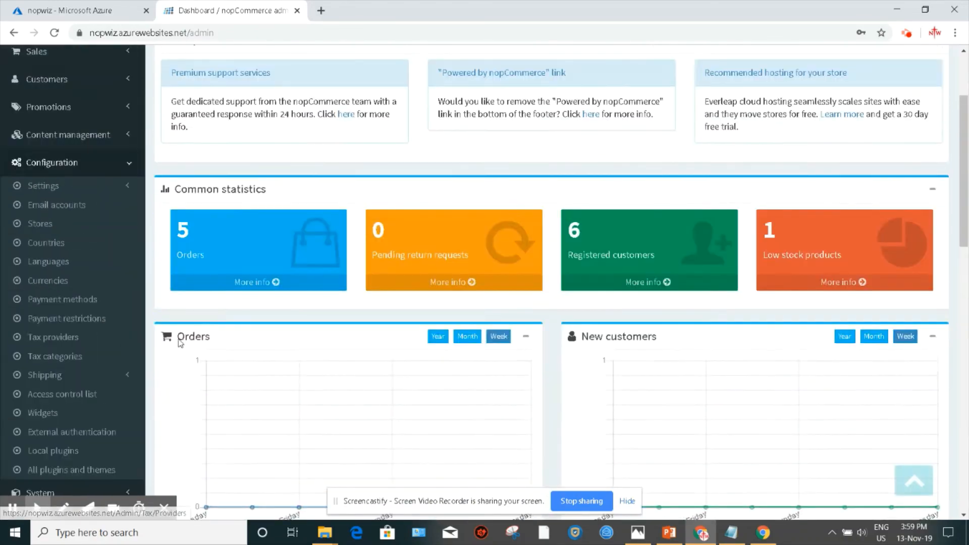
scroll(181, 343, up, 3)
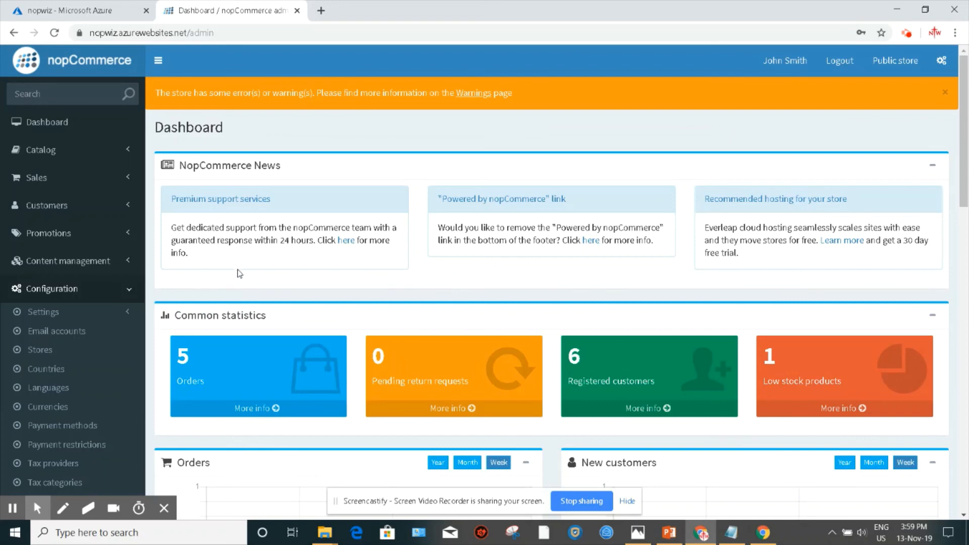
scroll(239, 270, down, 15)
scroll(239, 268, down, 4)
scroll(241, 270, up, 20)
click(912, 37)
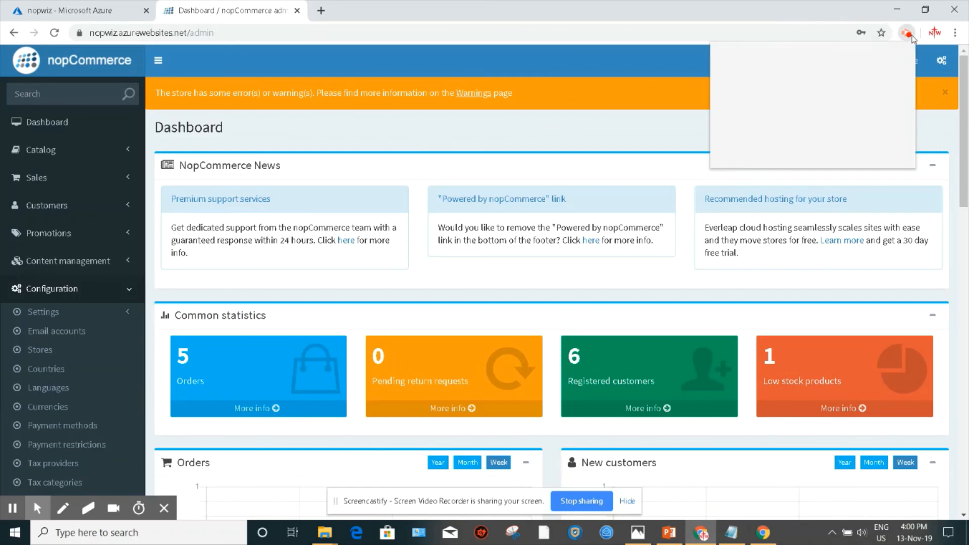
click(835, 169)
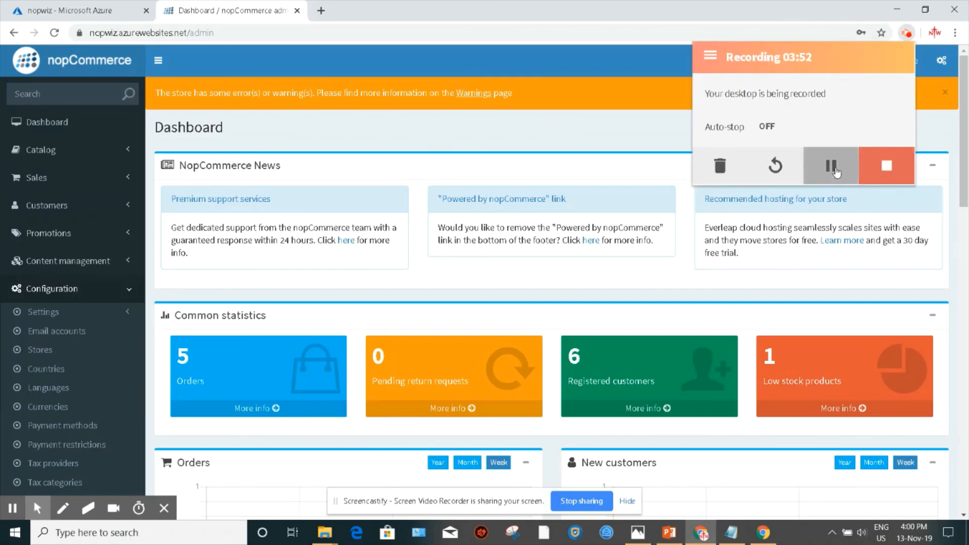